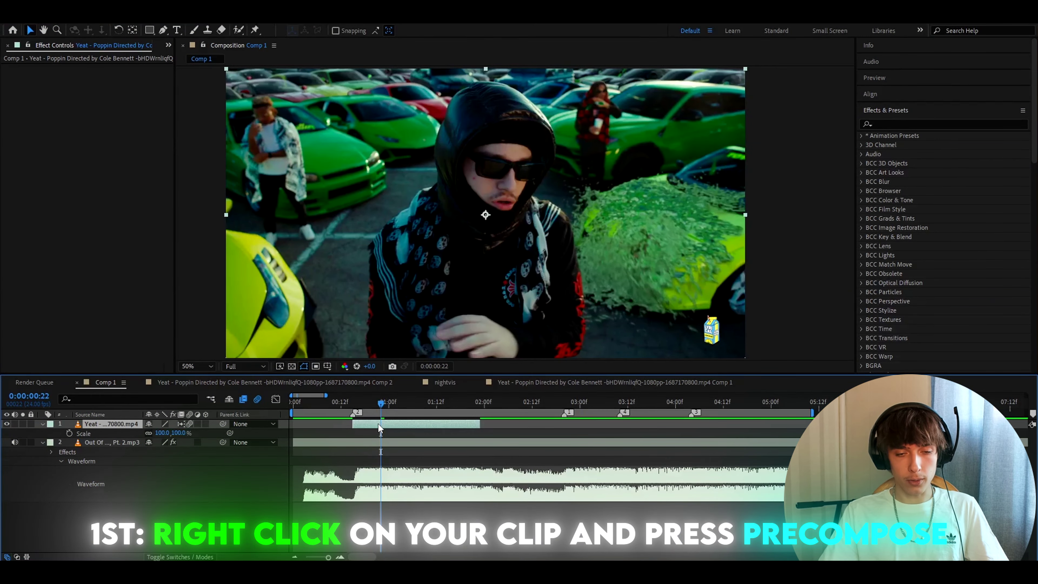
Pre-compose the video clip as nightvision, moving all attributes into the new composition, and open that composition
right_click(377, 427)
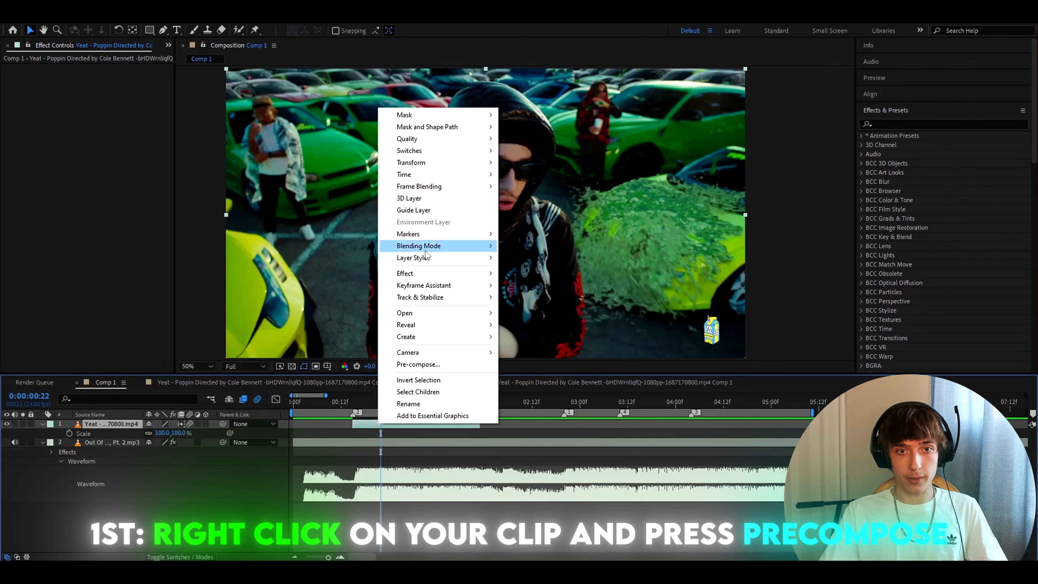
left_click(444, 364)
left_click(489, 352)
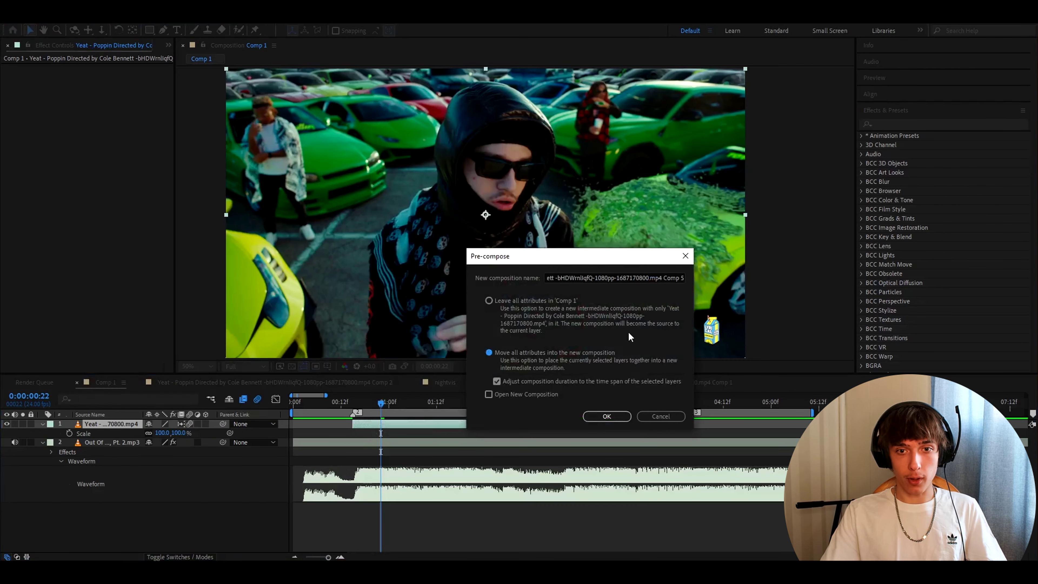
left_click(603, 278)
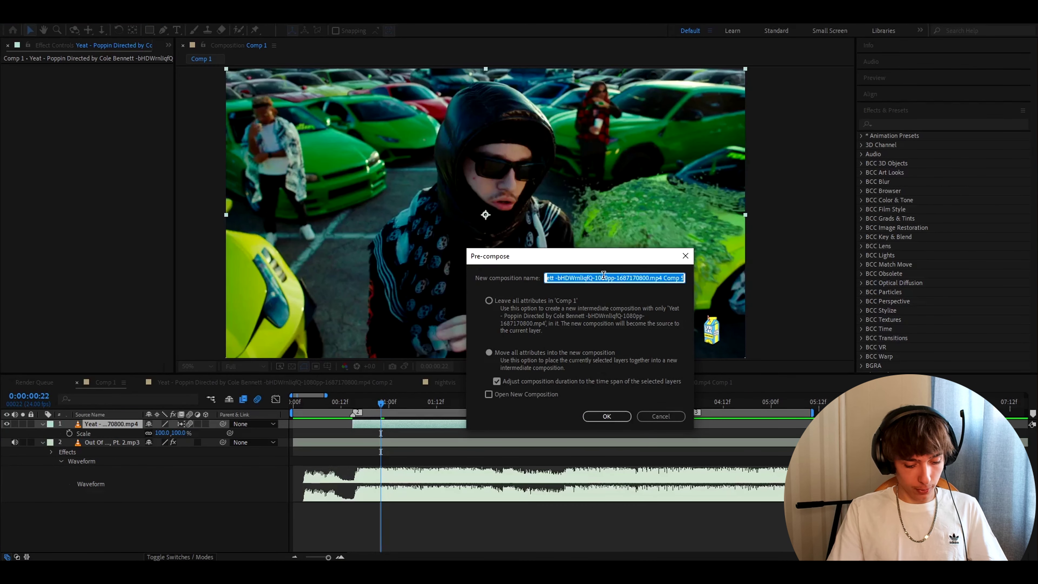
type("nightvision")
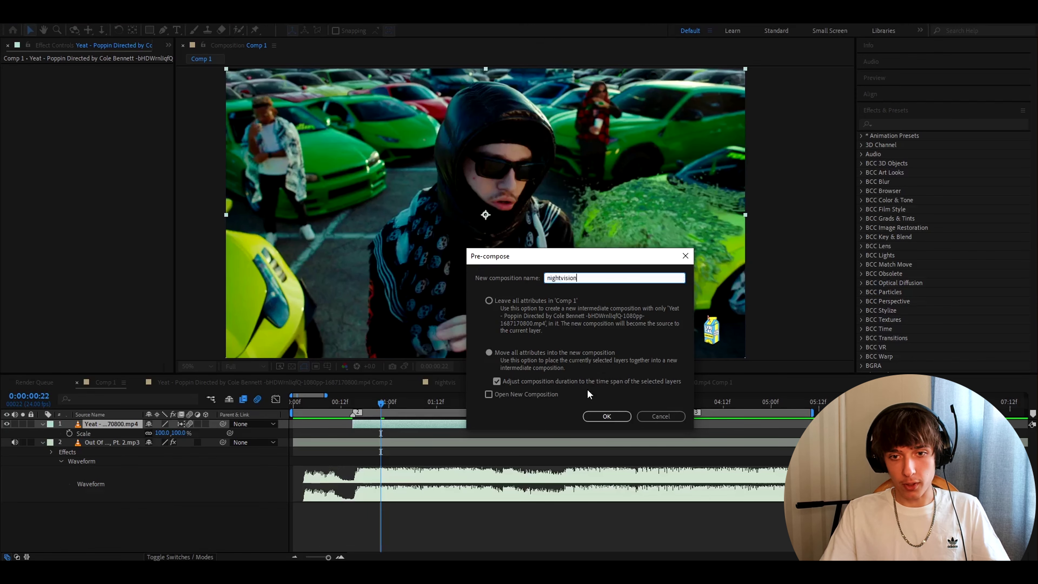
left_click(618, 420)
double_click(388, 423)
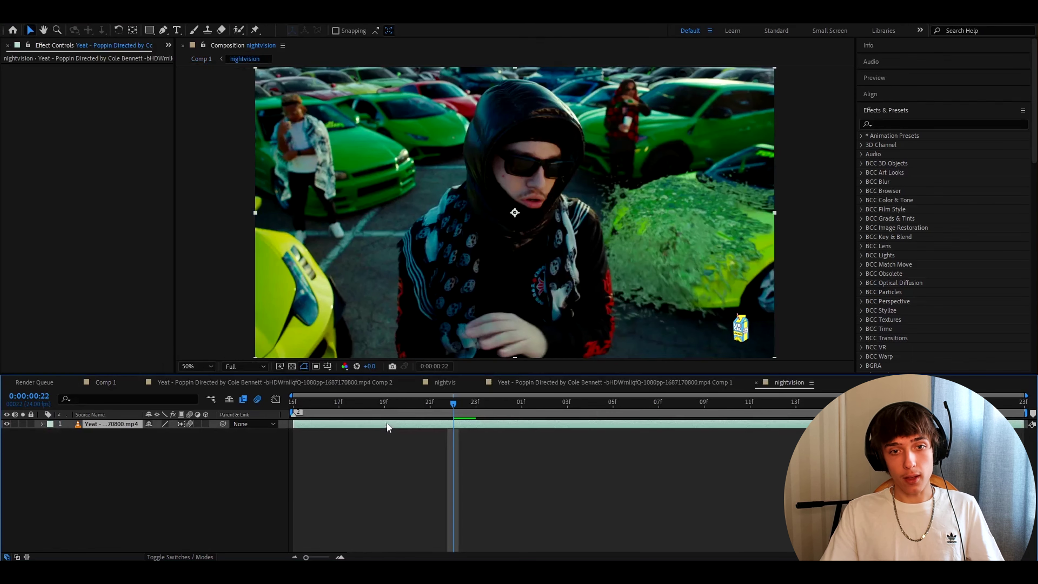
Resize the nightvision composition to 720 px wide and 480 px high
left_click(62, 24)
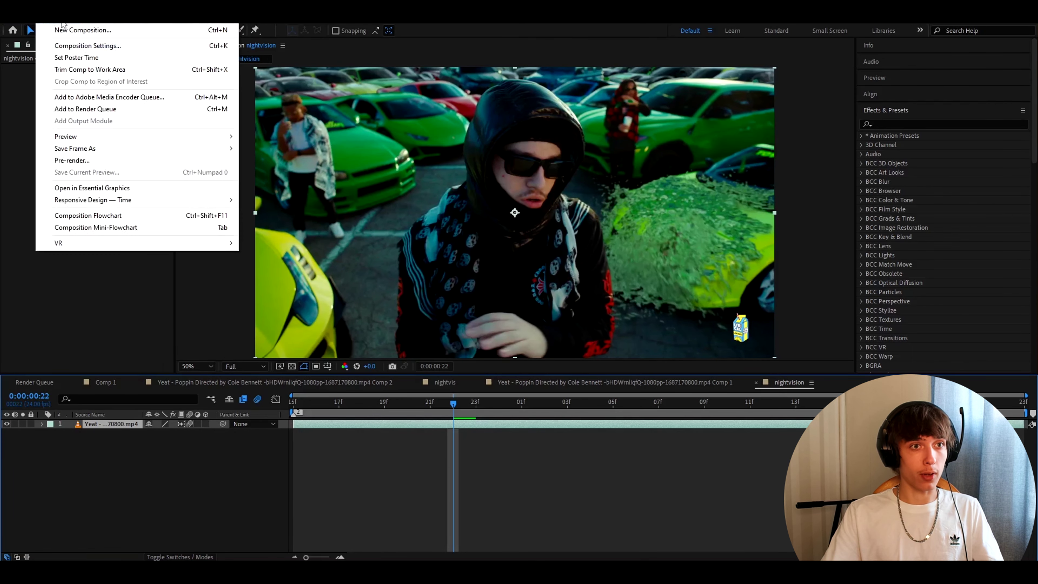
left_click(103, 45)
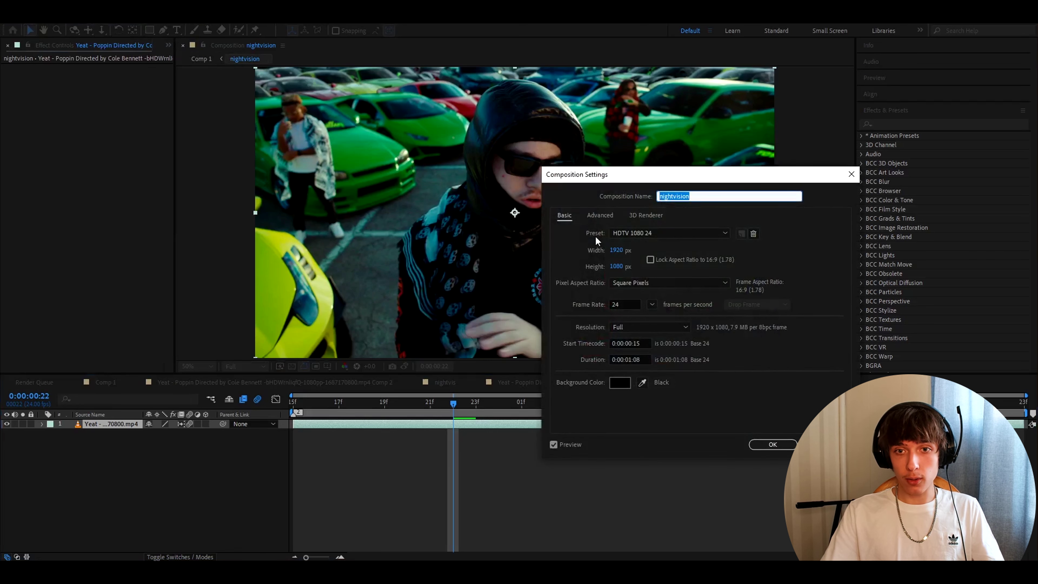
left_click(616, 251)
type("720")
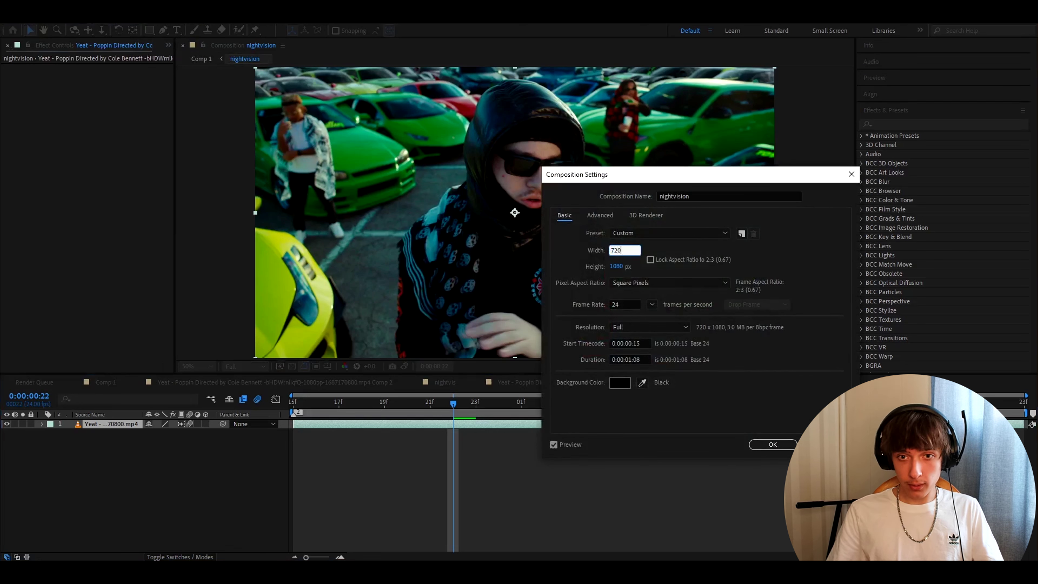
key("Tab")
type("480")
left_click(771, 445)
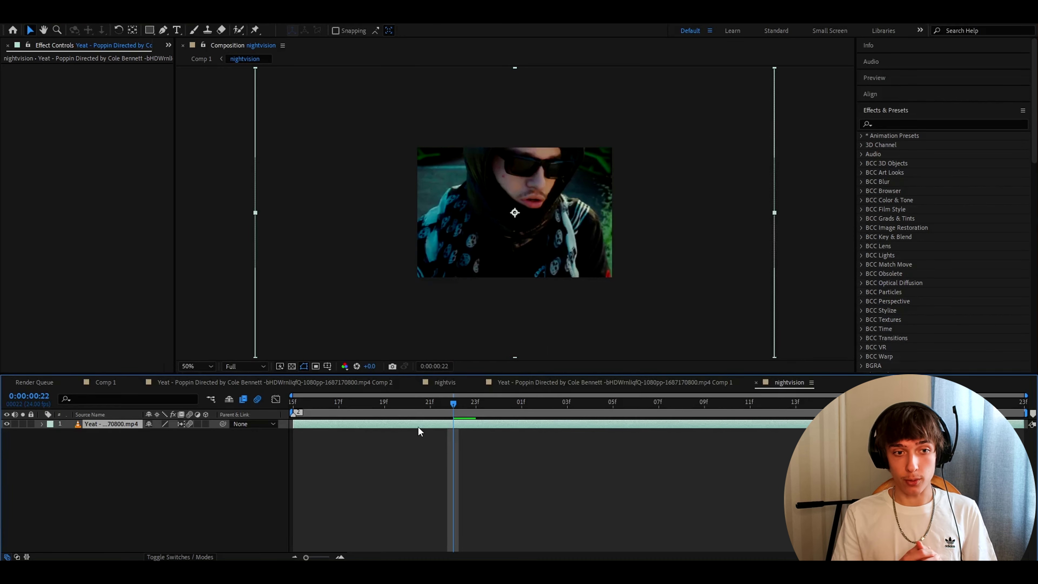
Scale the video clip layer to 37.5% and add an adjustment layer above it
key("s")
left_click(162, 432)
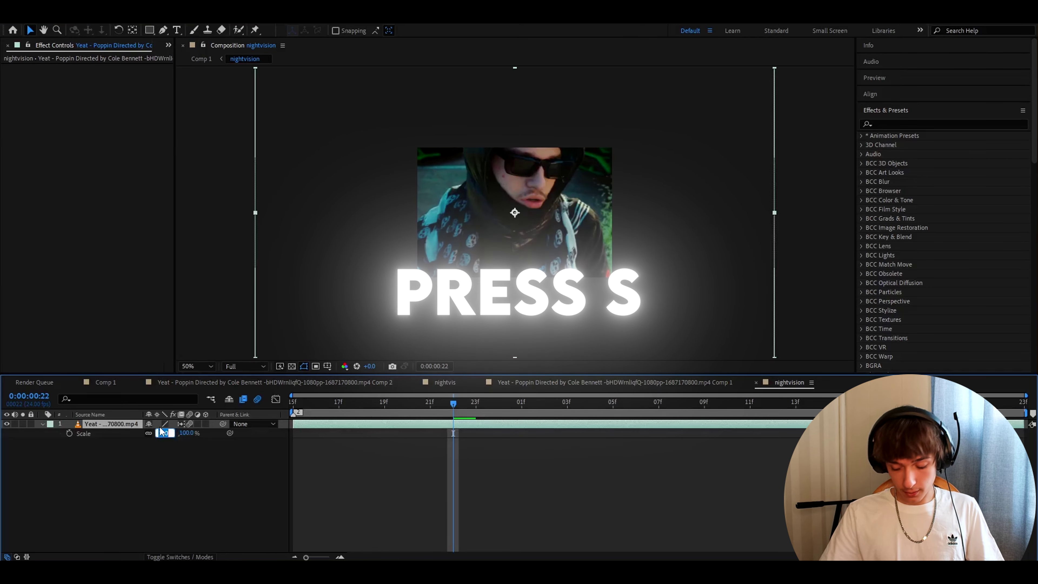
type("37")
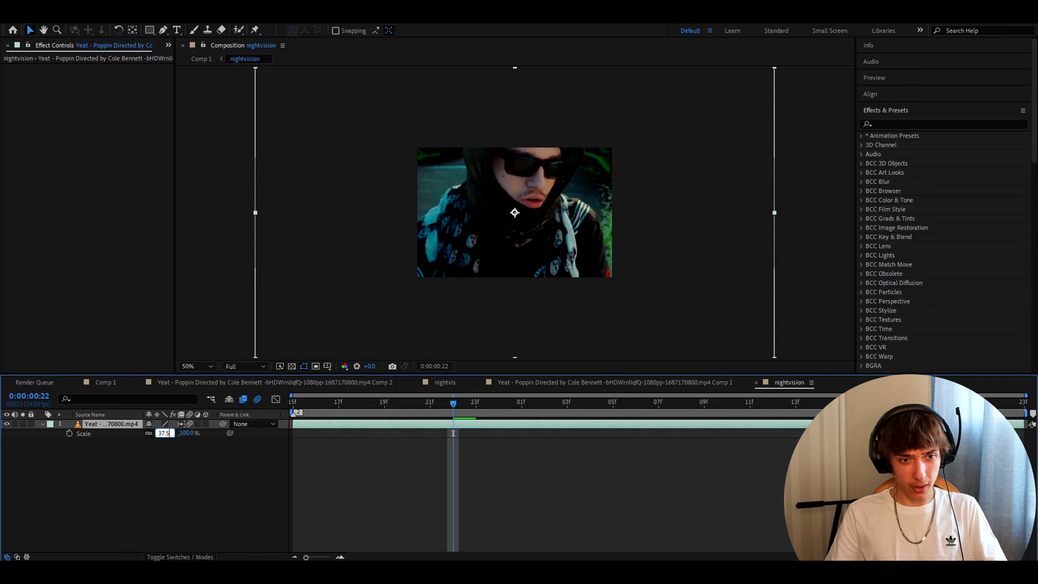
type(".5")
key("Return")
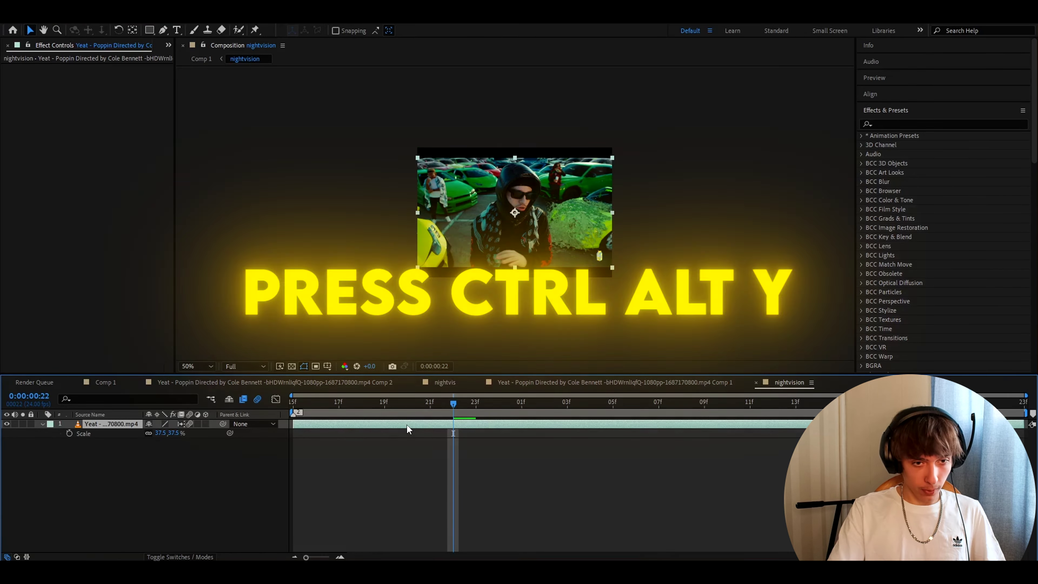
key("ctrl+alt+y")
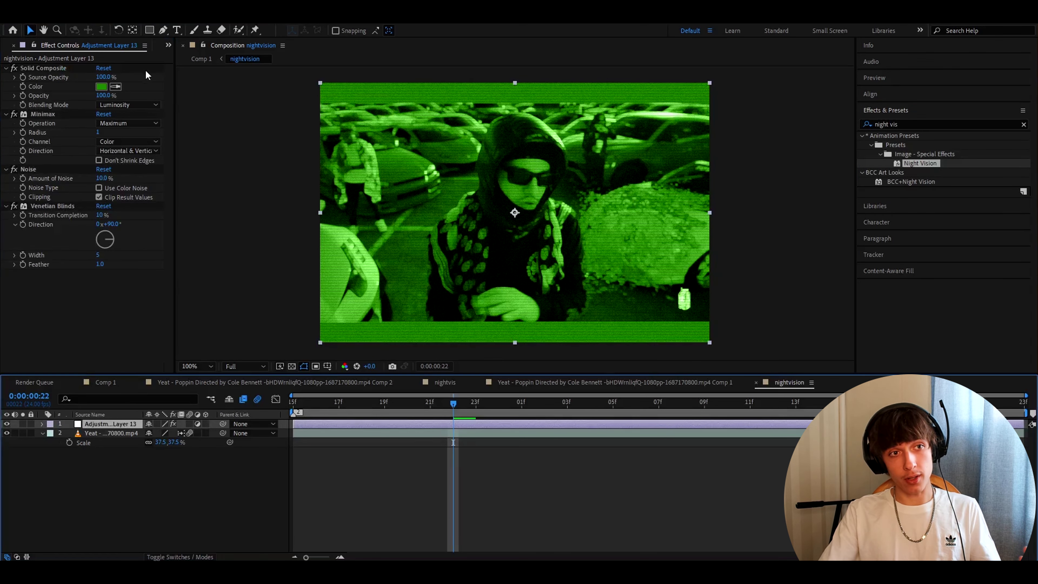
On the adjustment layer's Night Vision effects, set the Solid Composite opacity to 48% and the amount of noise to 15%
left_click(103, 95)
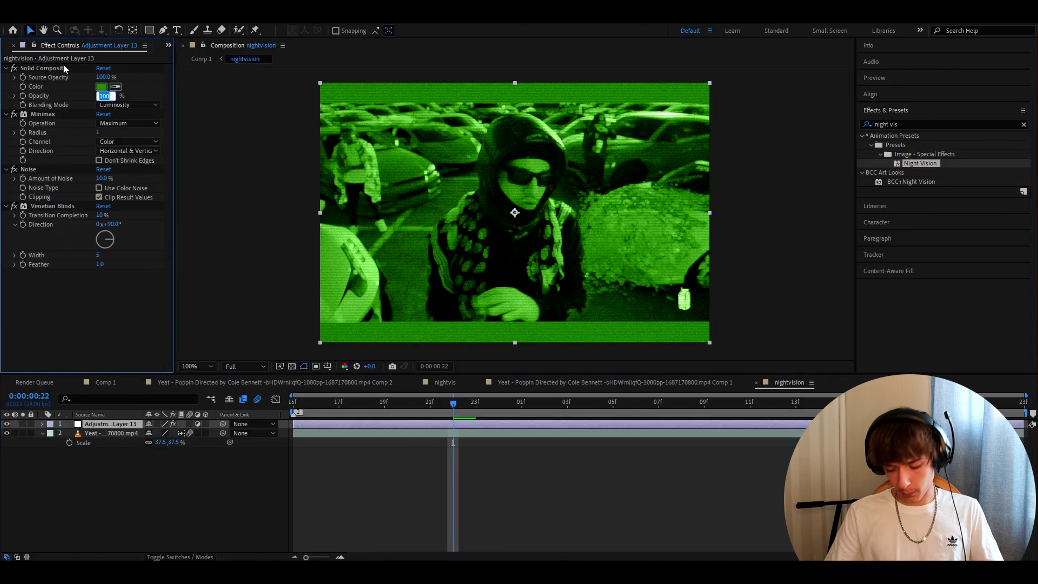
type("48")
key("Return")
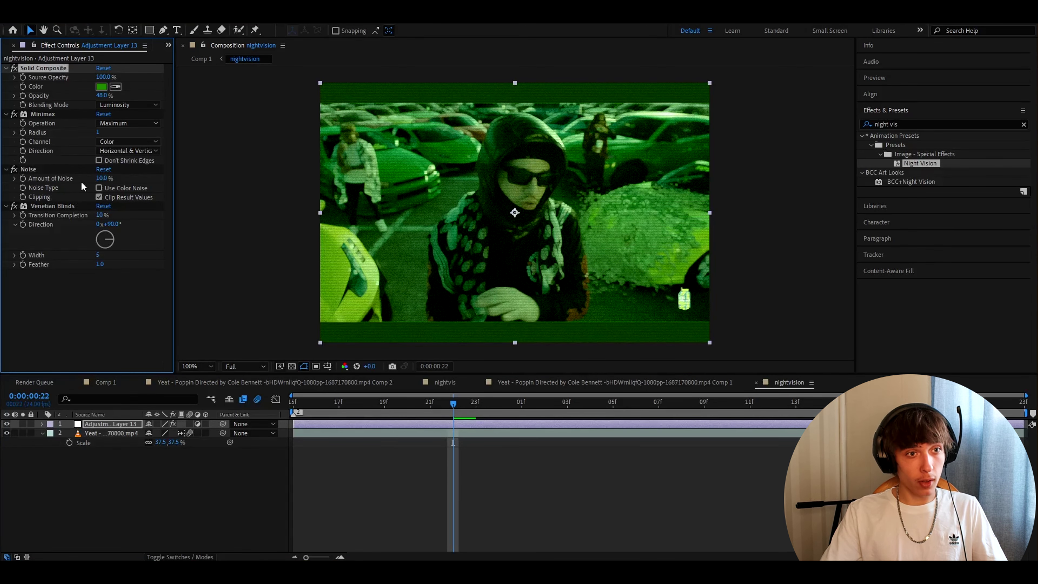
left_click(98, 179)
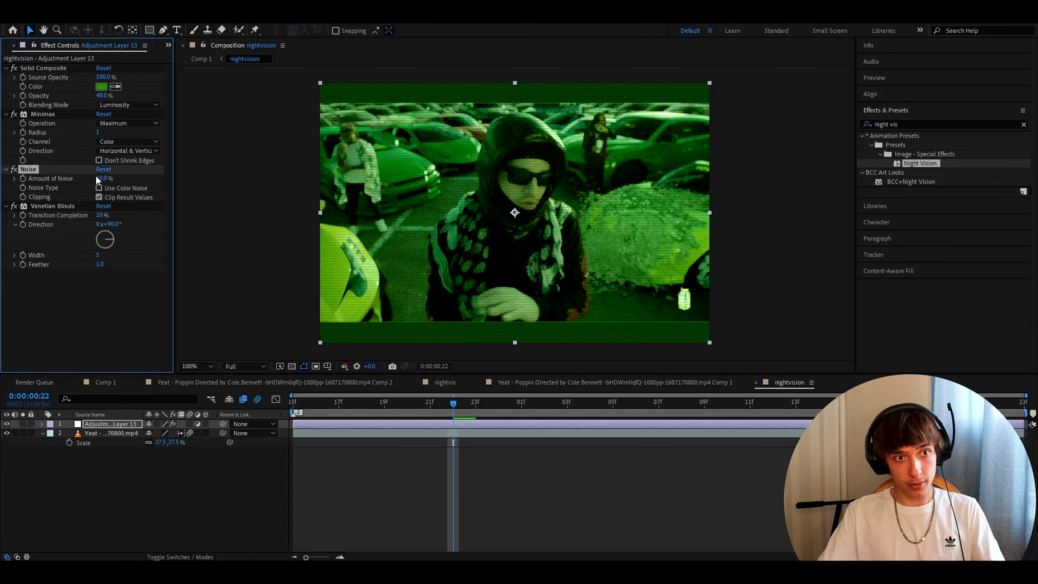
left_click(100, 178)
type("15")
key("Return")
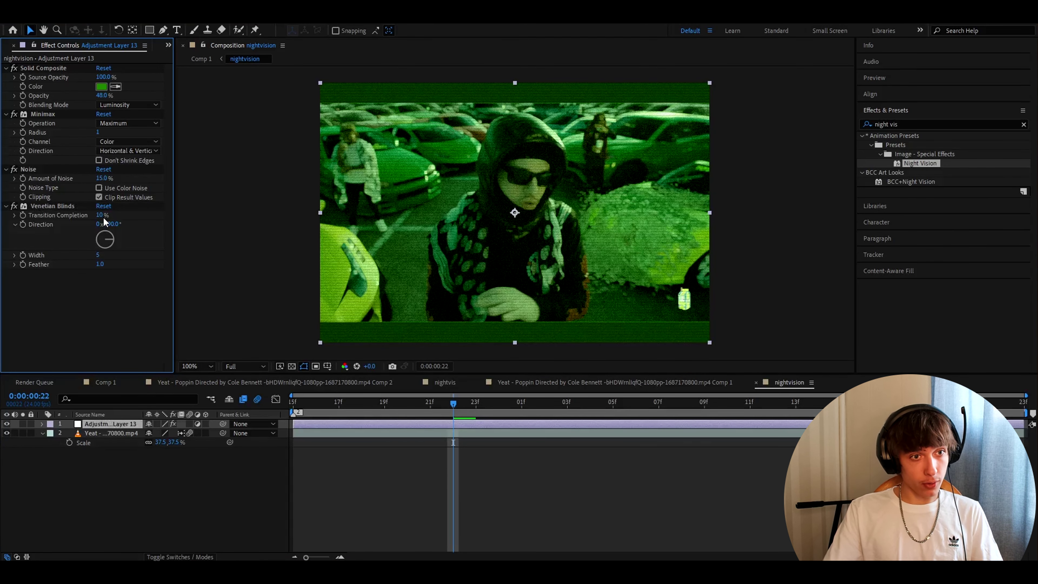
Set the Venetian Blinds transition completion to 20%
left_click(100, 214)
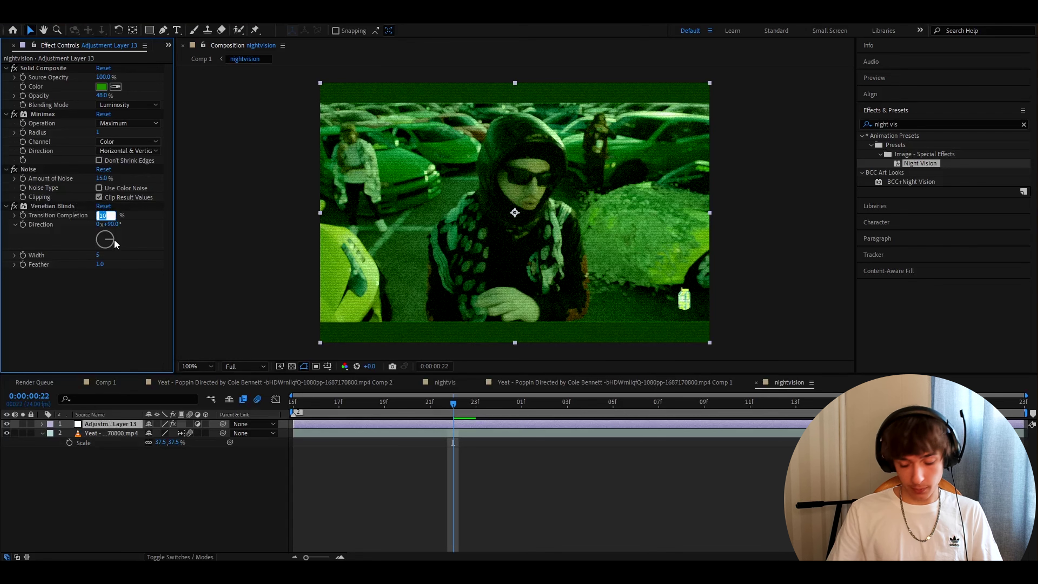
type("20")
key("Return")
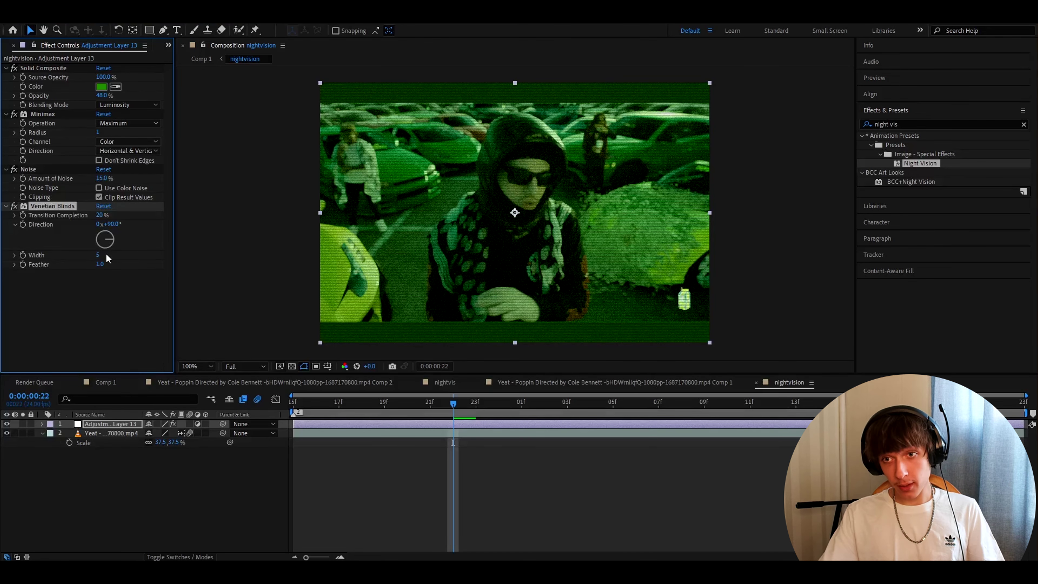
Add the CC Vignette effect to the adjustment layer, below Venetian Blinds
left_click(914, 125)
type("cc vign")
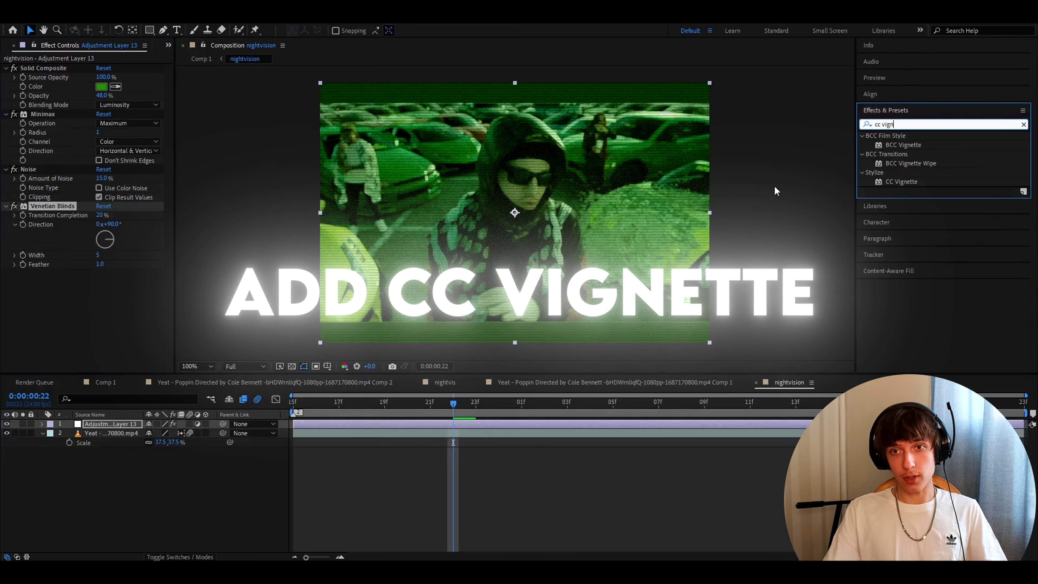
left_click_drag(901, 182, 80, 279)
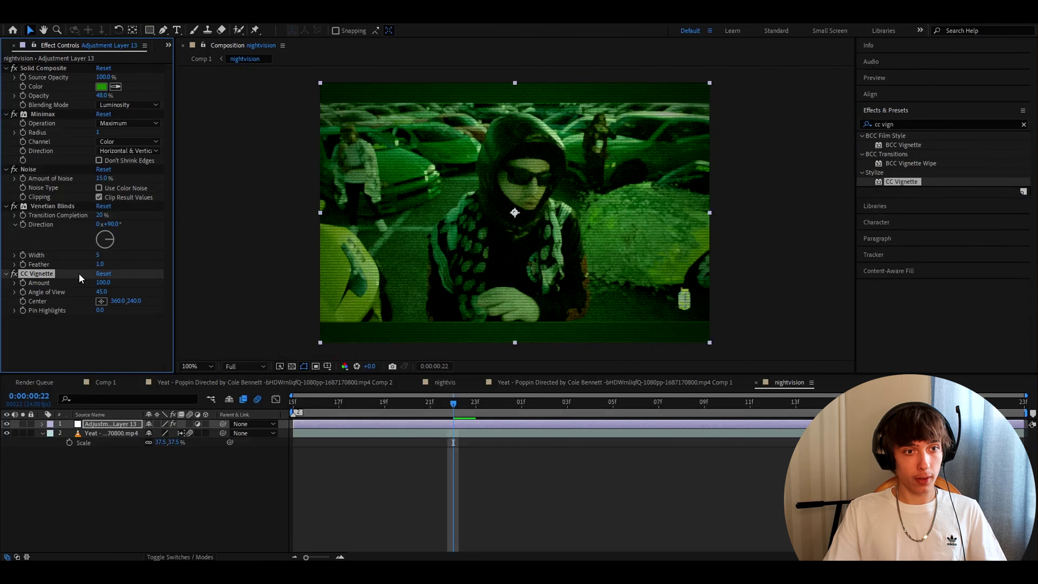
Add the Zaebects Signal effect above Solid Composite on the adjustment layer and set its signal strength to 1
left_click_drag(905, 125, 823, 132)
type("sig")
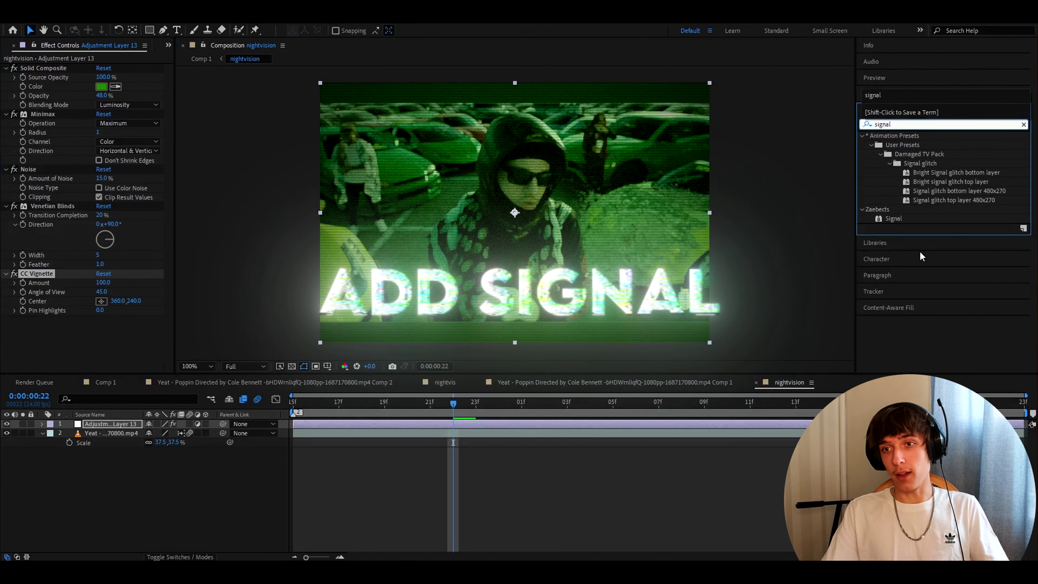
type("nal")
left_click_drag(893, 218, 62, 69)
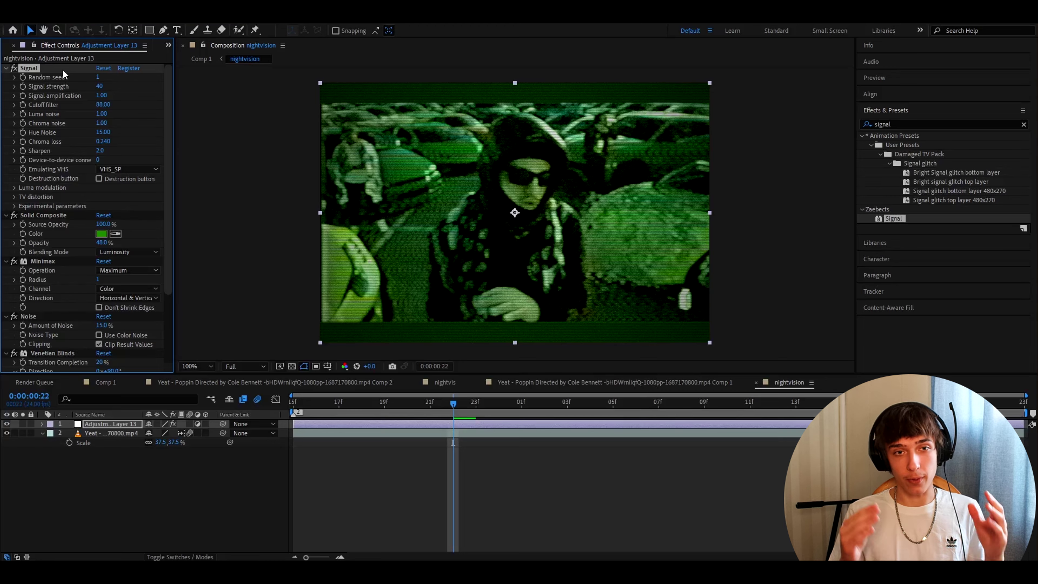
left_click(99, 86)
type("1")
key("Return")
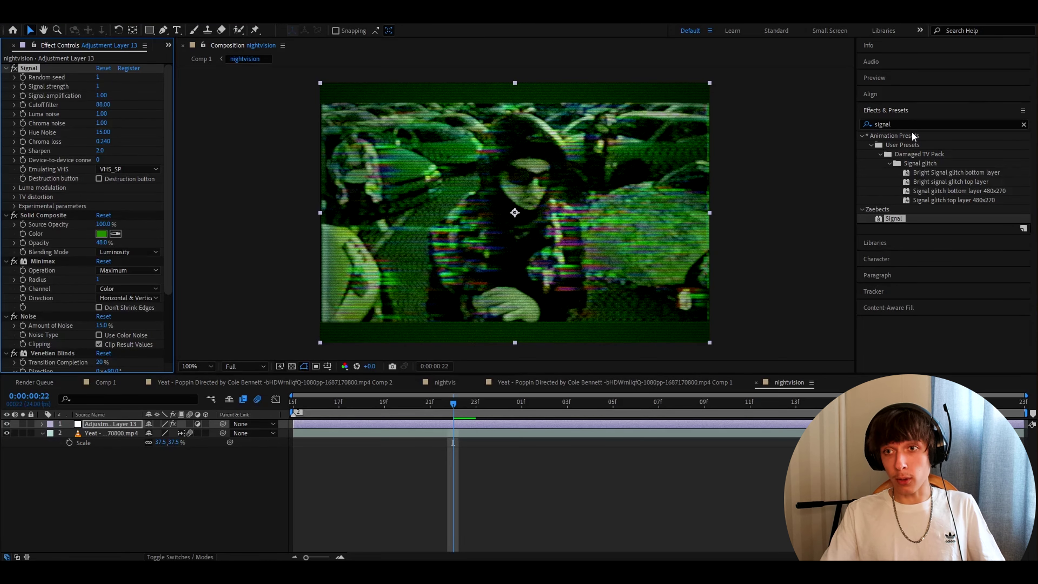
Add the Color Correction Exposure effect above Signal and set its master exposure to 1.63
left_click(914, 124)
type("exposure")
double_click(907, 245)
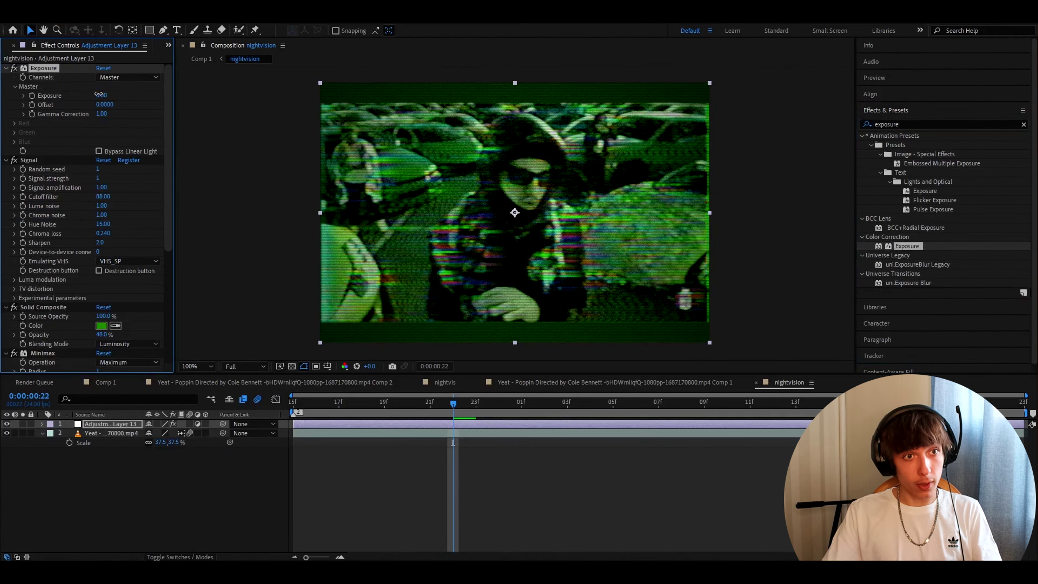
left_click(102, 95)
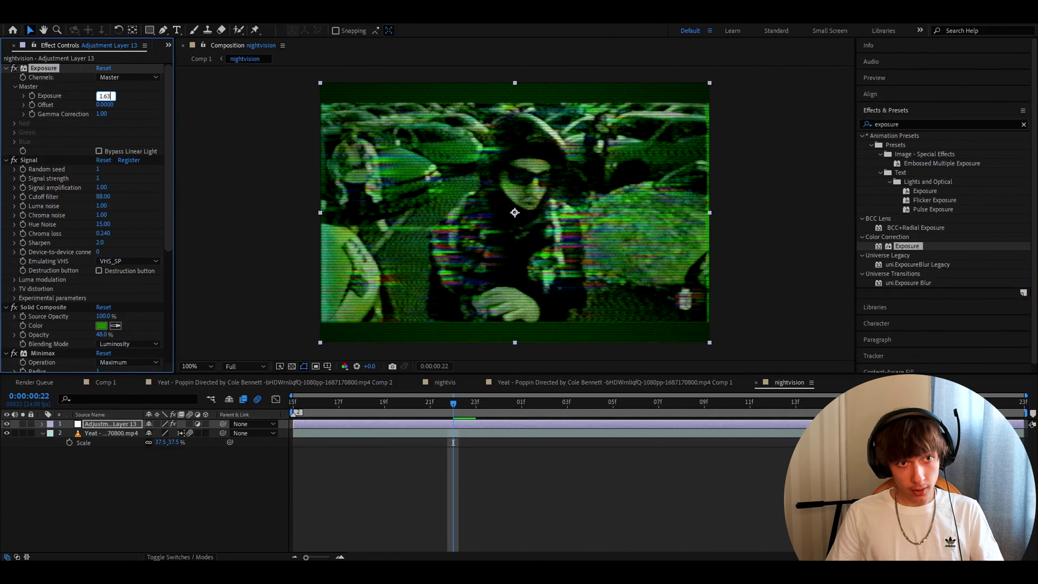
key("Return")
Add the 4-Color Gradient effect above Exposure and set its blending mode to Color
left_click(904, 123)
type("4-c0o")
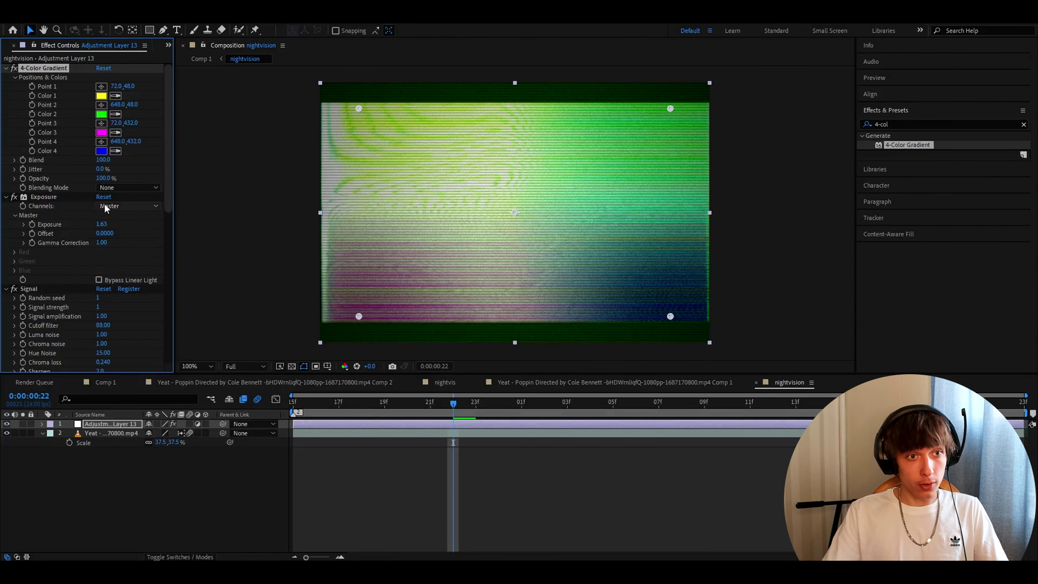
left_click(128, 187)
left_click(122, 405)
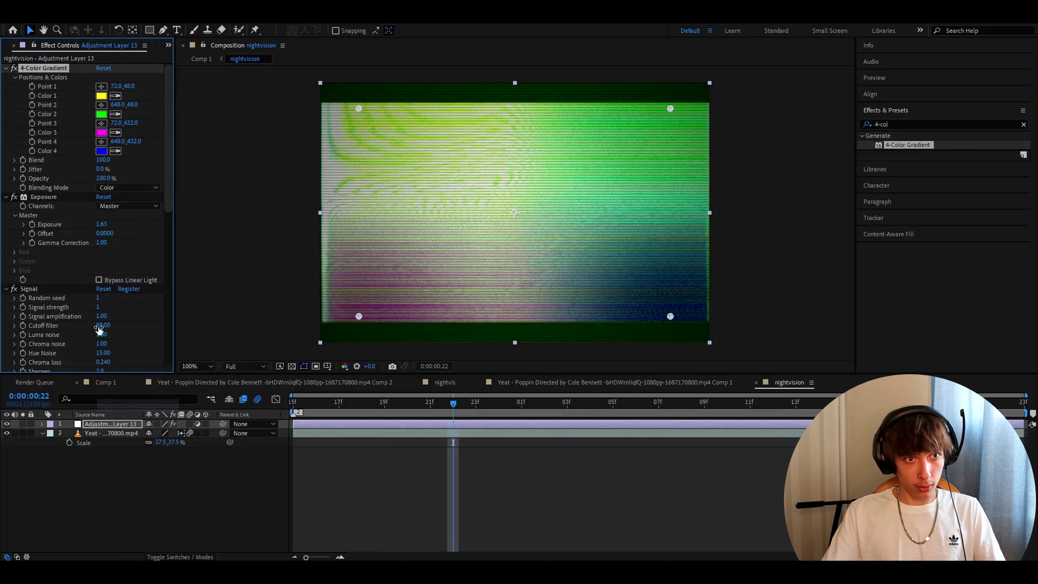
Set the 4-Color Gradient's blend to 32 and its jitter to 100%
left_click(103, 160)
key("BackSpace")
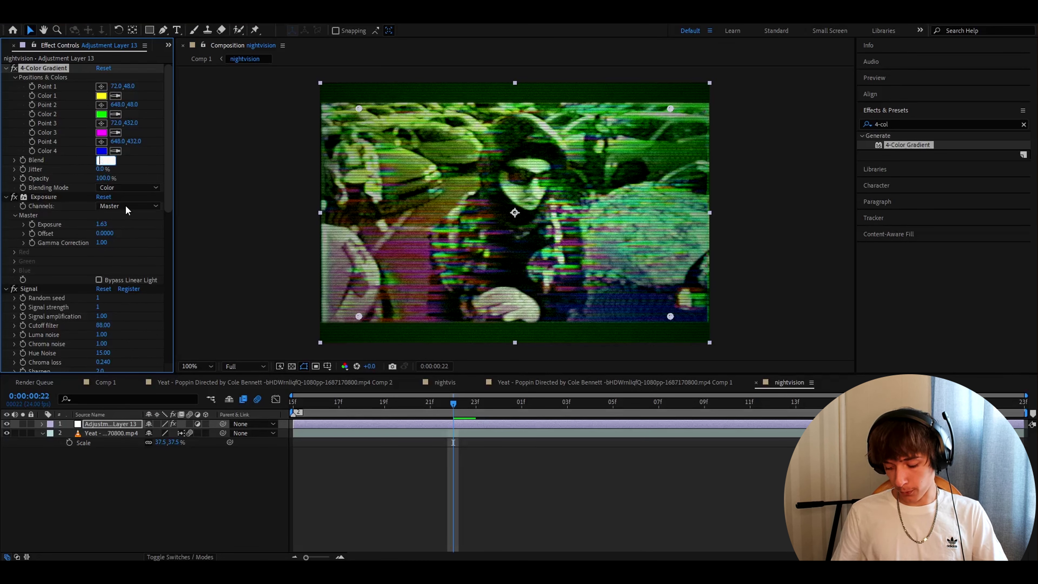
type("32")
key("Return")
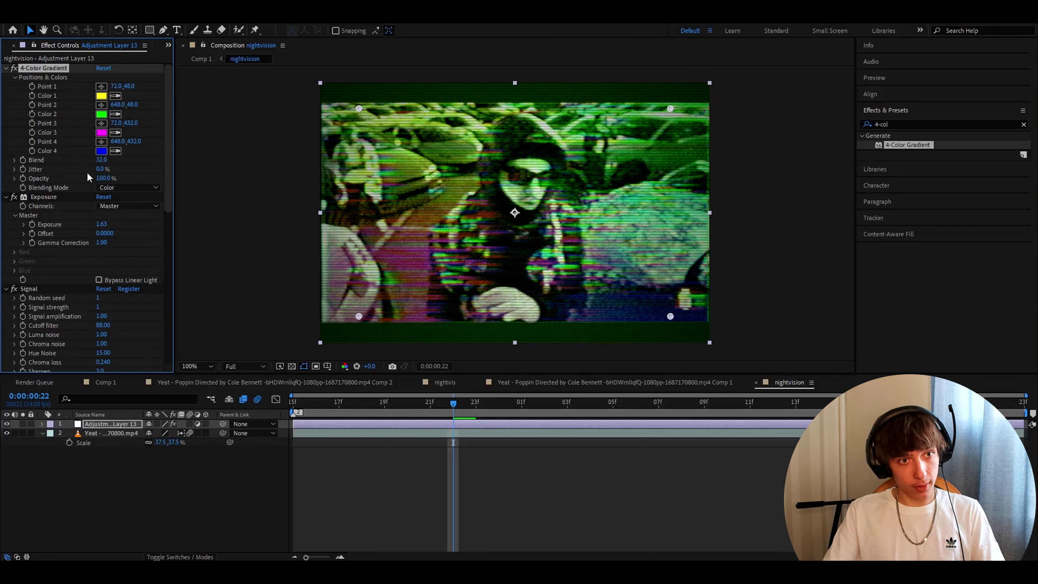
left_click(96, 170)
left_click(99, 169)
type("1")
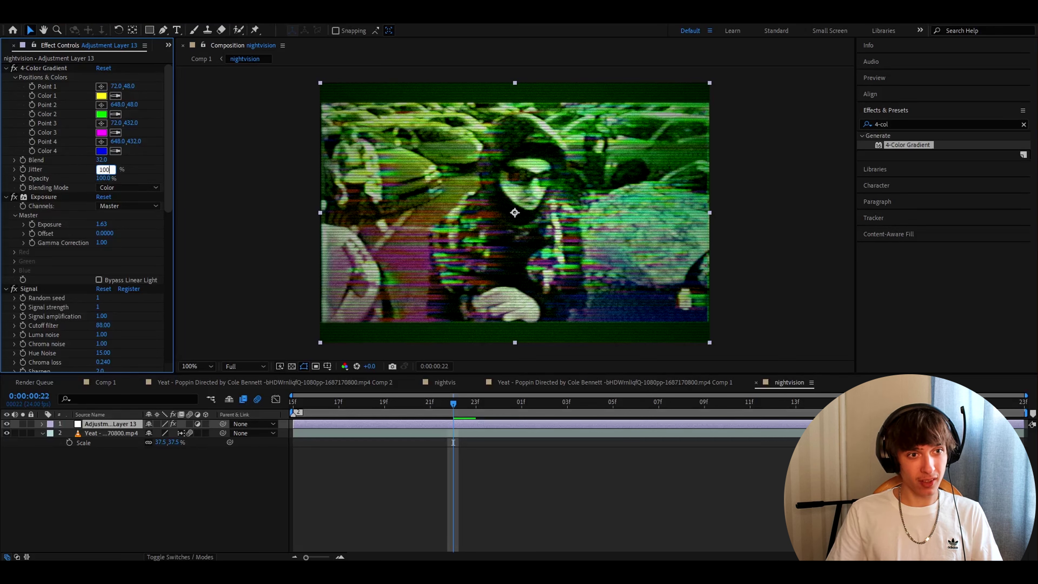
Change Color 1 of the 4-Color Gradient to the hex value 61FFC9
left_click(102, 95)
left_click(473, 483)
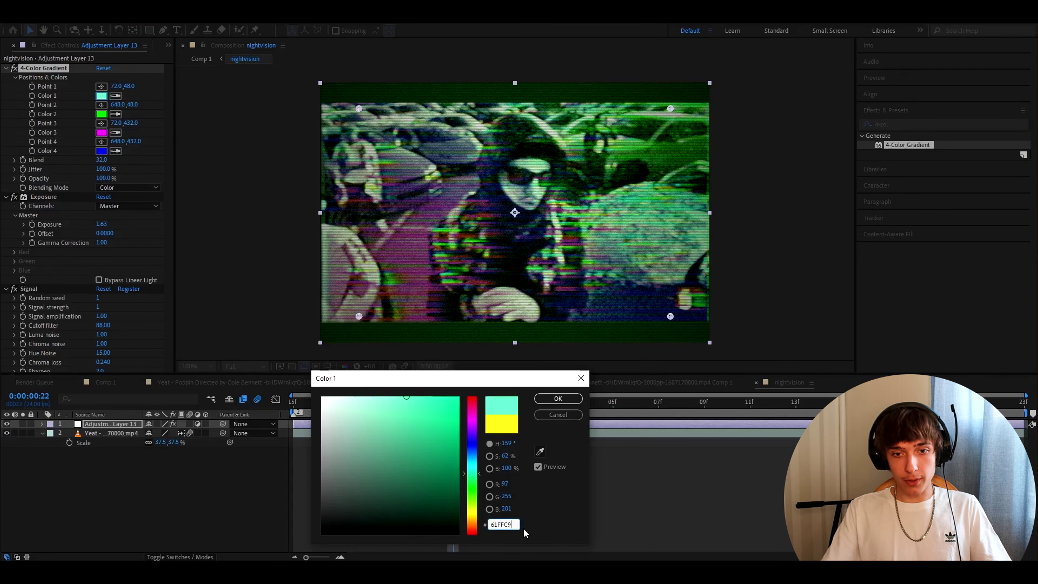
left_click(510, 527)
type("61FFC9")
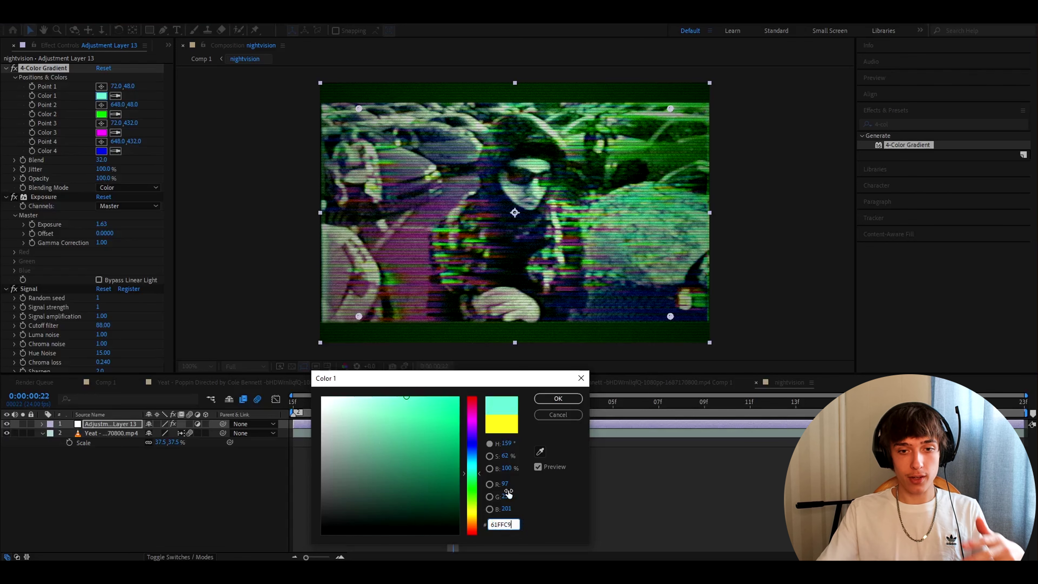
key("Return")
key("Return")
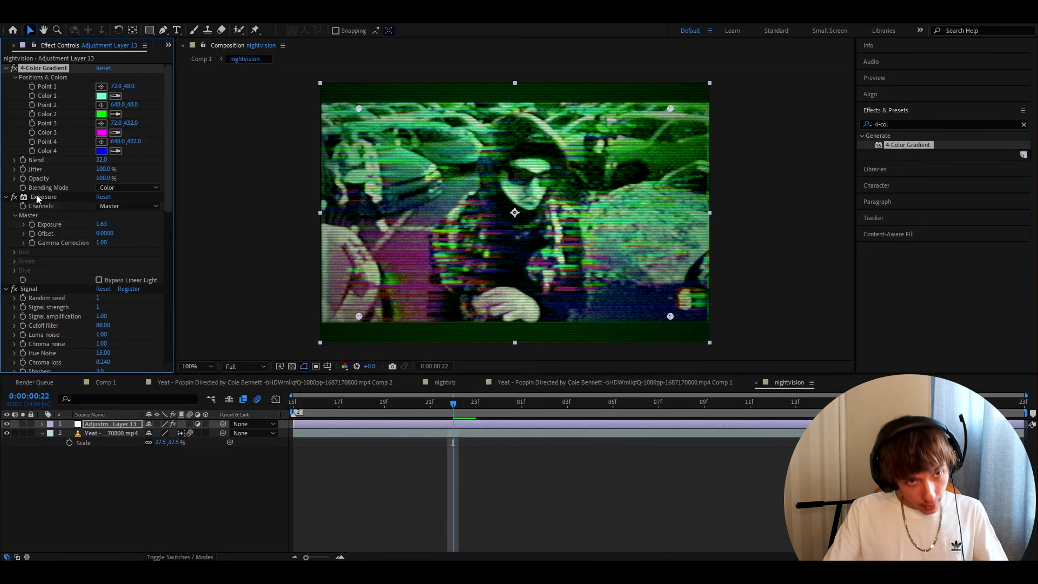
Match the 4-Color Gradient's Color 4 to Color 1, and set Colors 2 and 3 to the hex value FDD6FF
left_click(116, 152)
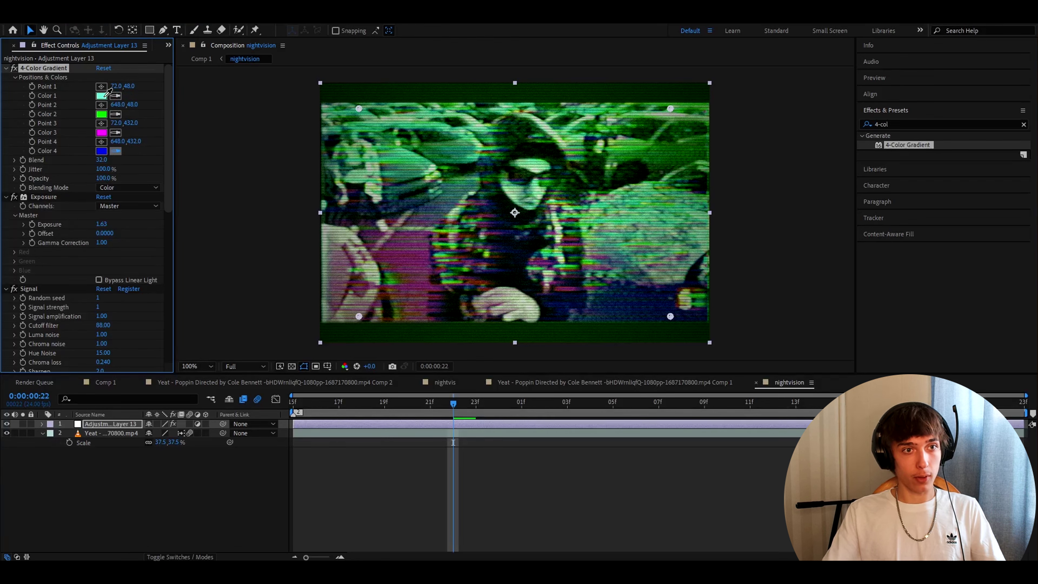
left_click(106, 96)
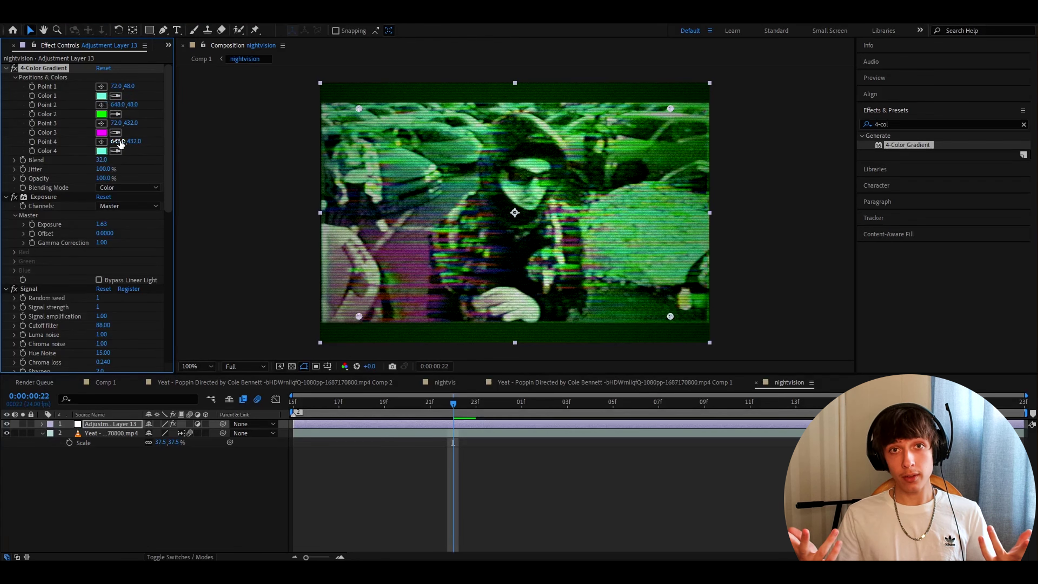
left_click(101, 115)
type("FDD6FF")
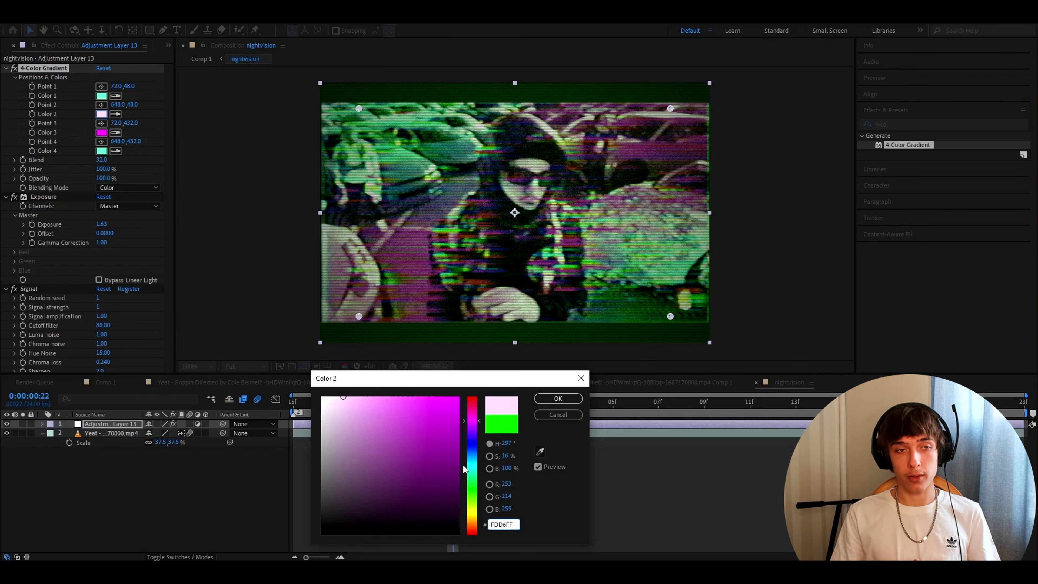
key("Return")
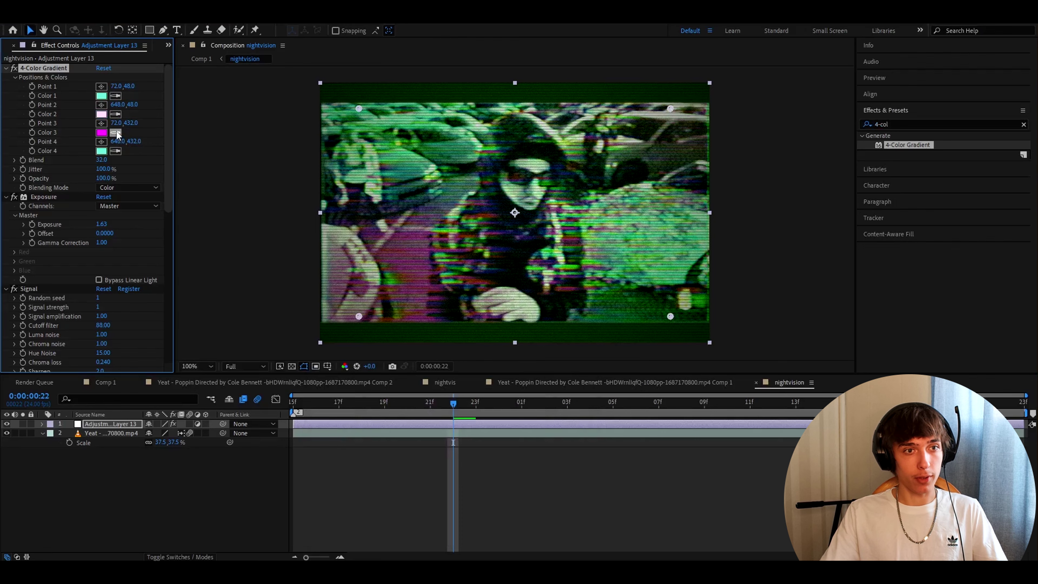
left_click(116, 132)
left_click(101, 114)
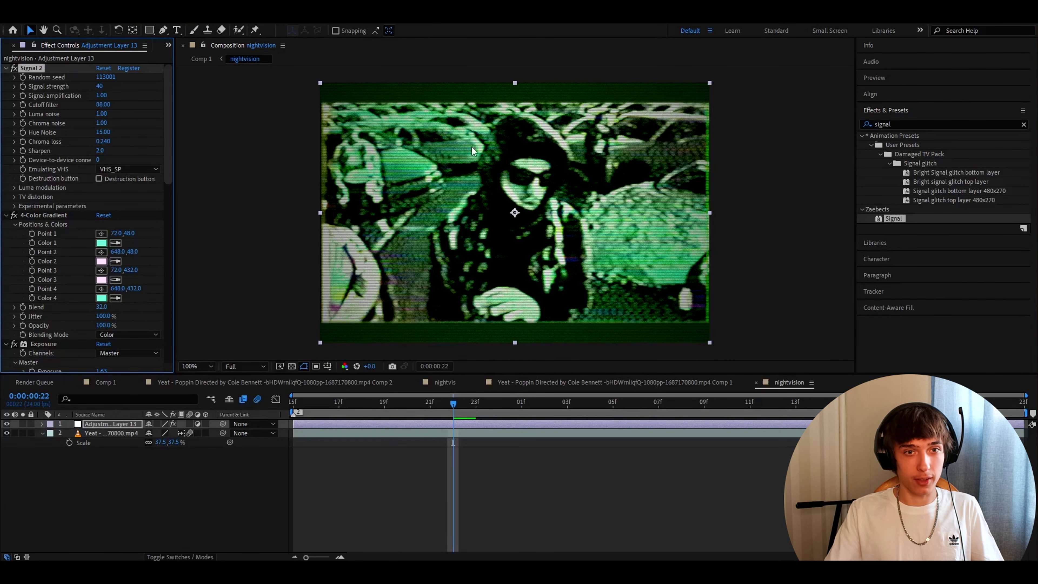
Set the topmost Signal effect's signal strength to 71, signal amplification to 0.2 and cutoff filter to 19688
left_click(99, 86)
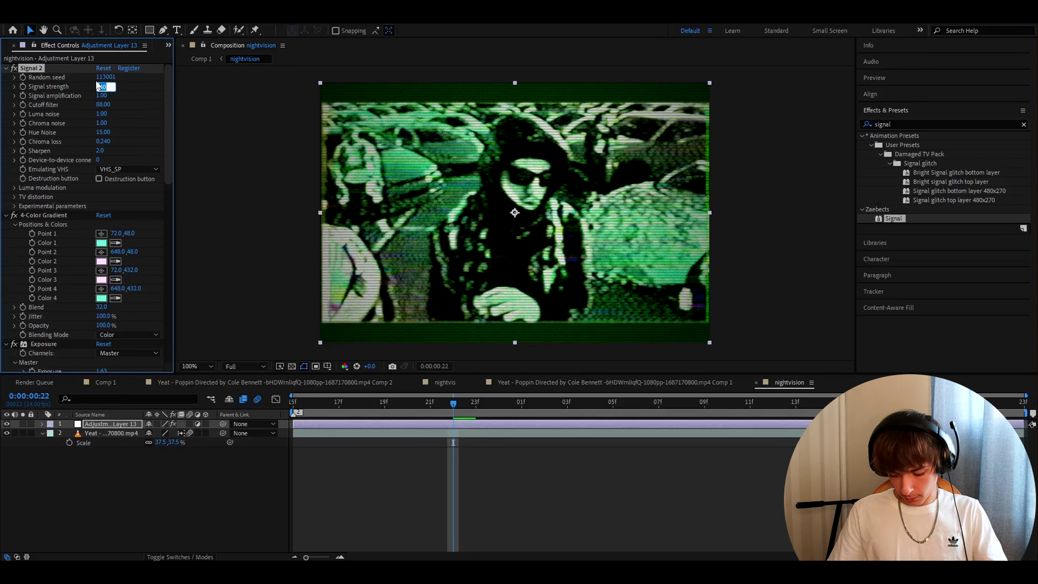
type("71")
key("Return")
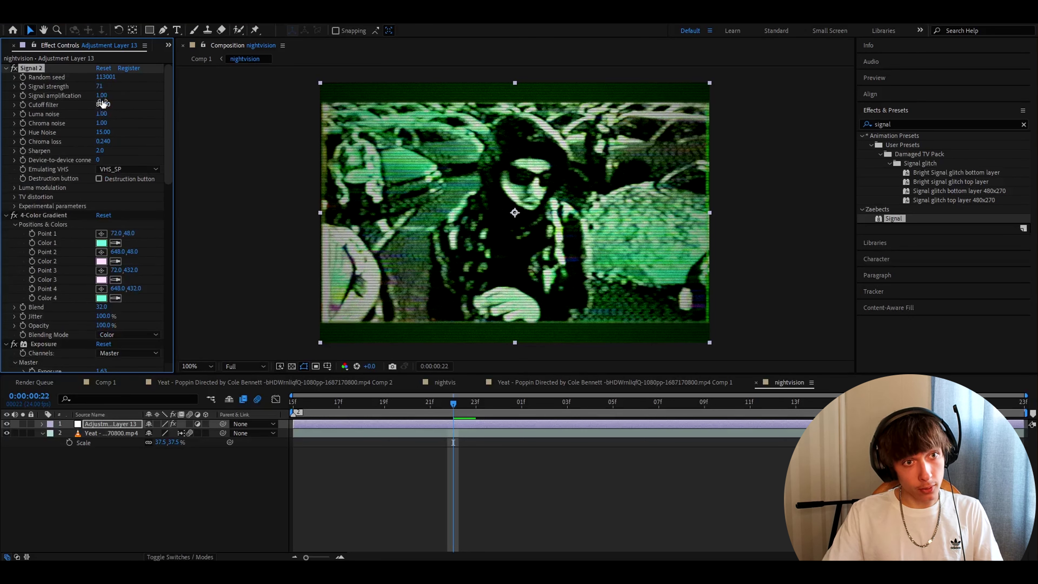
left_click(103, 95)
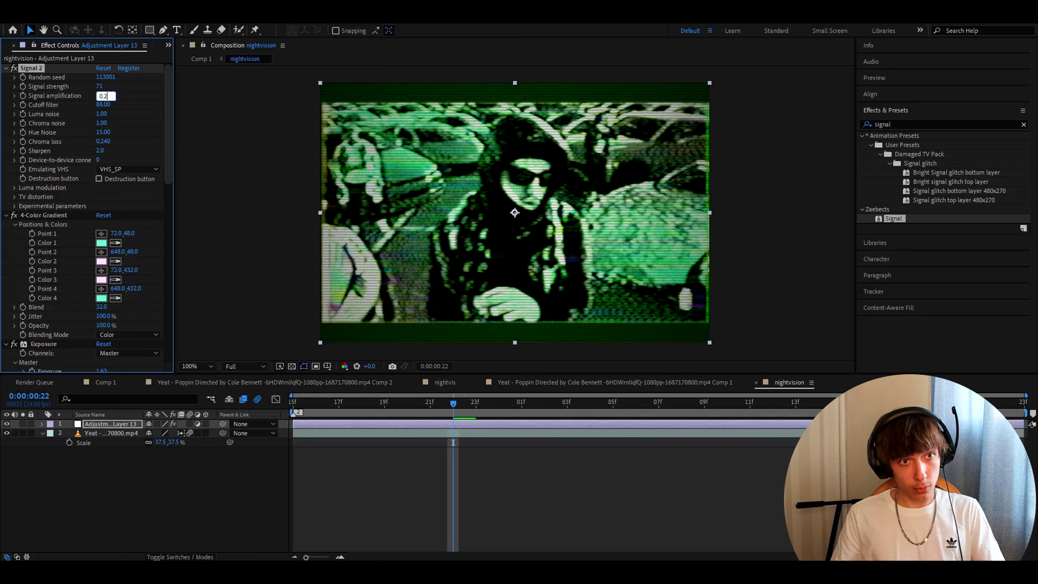
type("0.2")
key("Tab")
type("1")
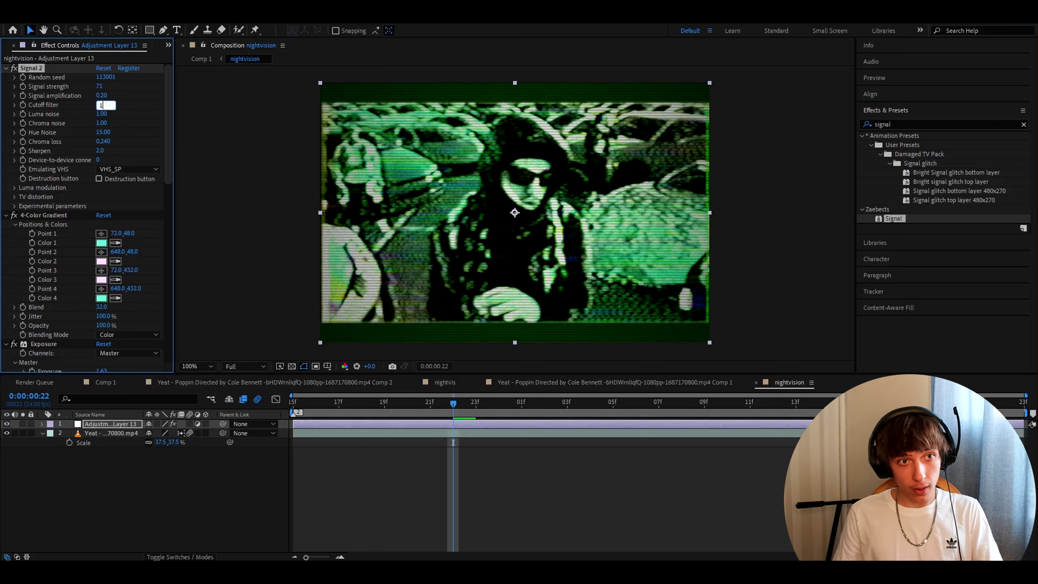
type("9688")
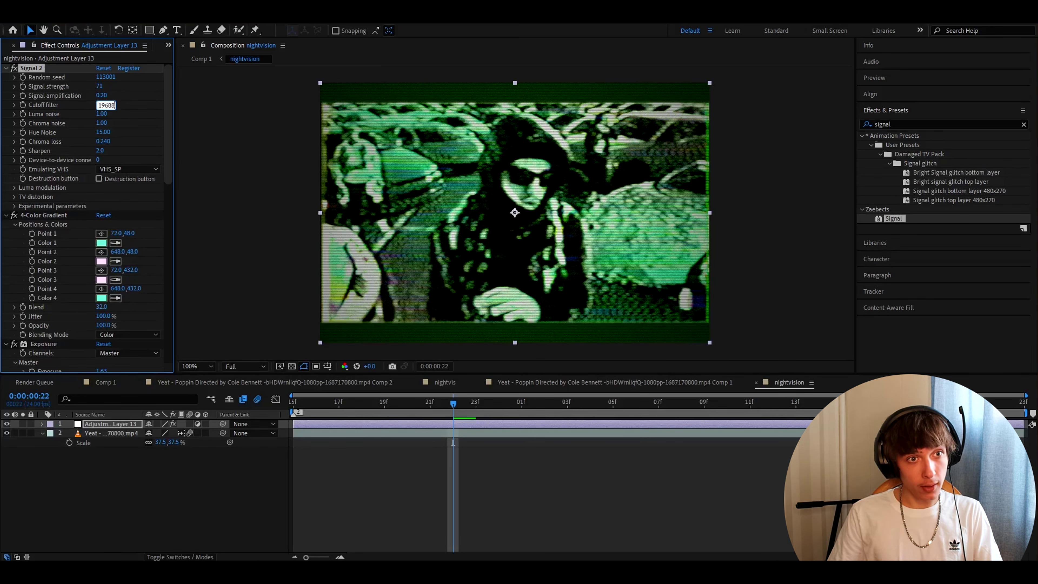
key("Return")
Add the Wave Warp effect above the topmost Signal effect and set its wave type to Smooth Noise
left_click(910, 123)
type("wave warp")
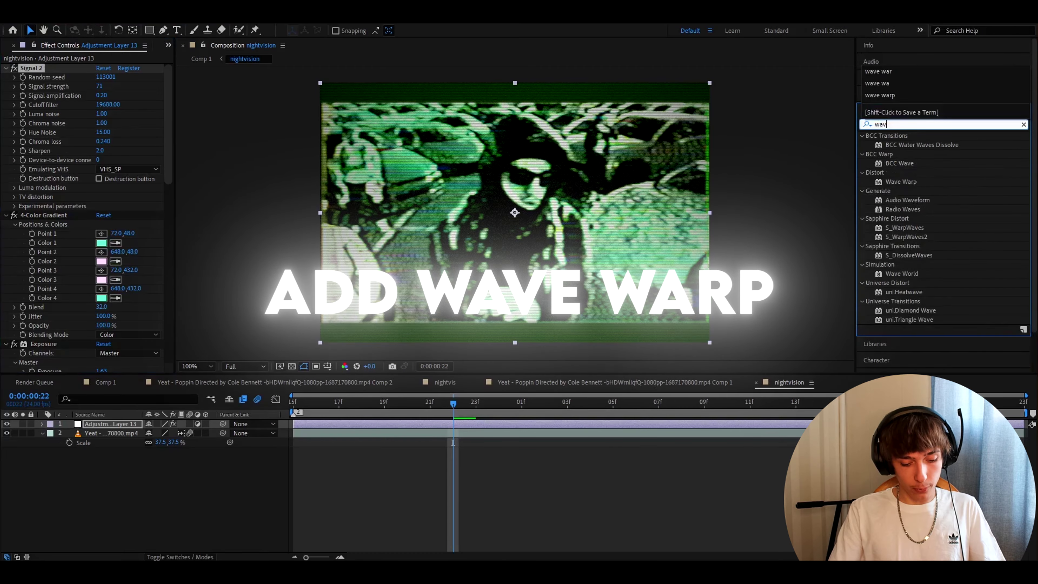
left_click_drag(901, 145, 102, 69)
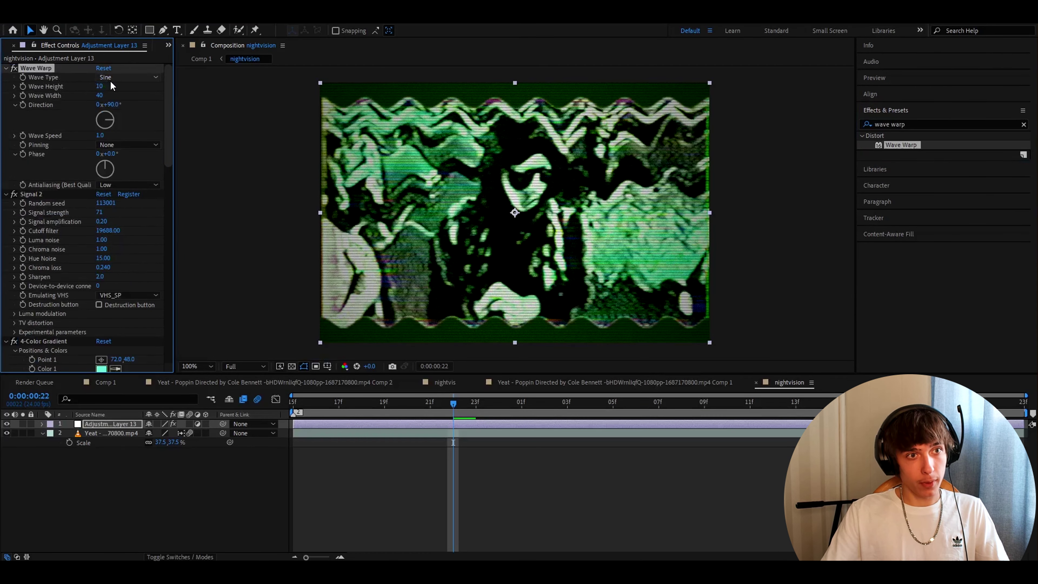
left_click(118, 78)
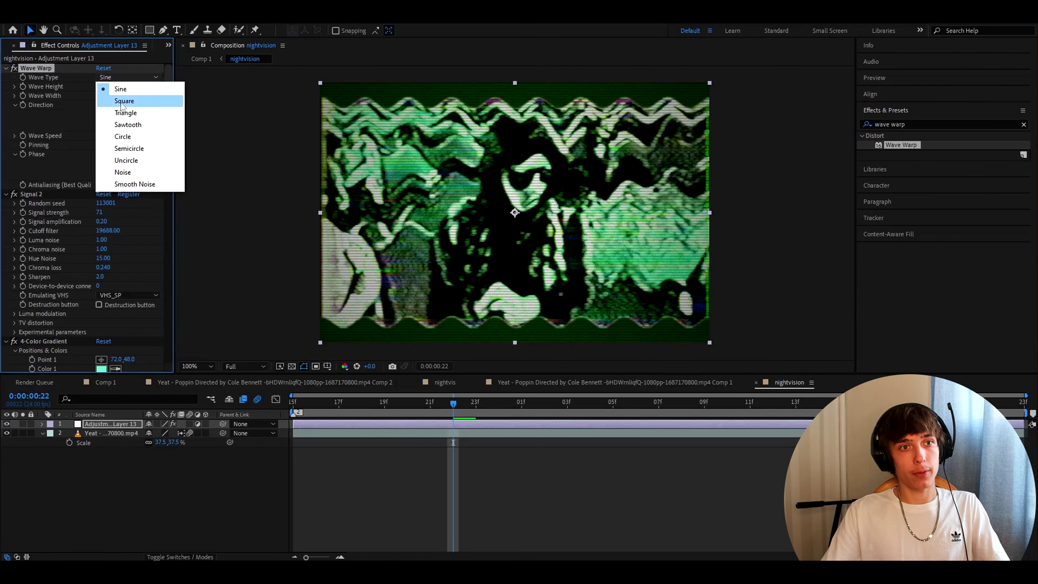
left_click(132, 189)
Set the Wave Warp's wave height to 33 and its wave width to 1
left_click(99, 87)
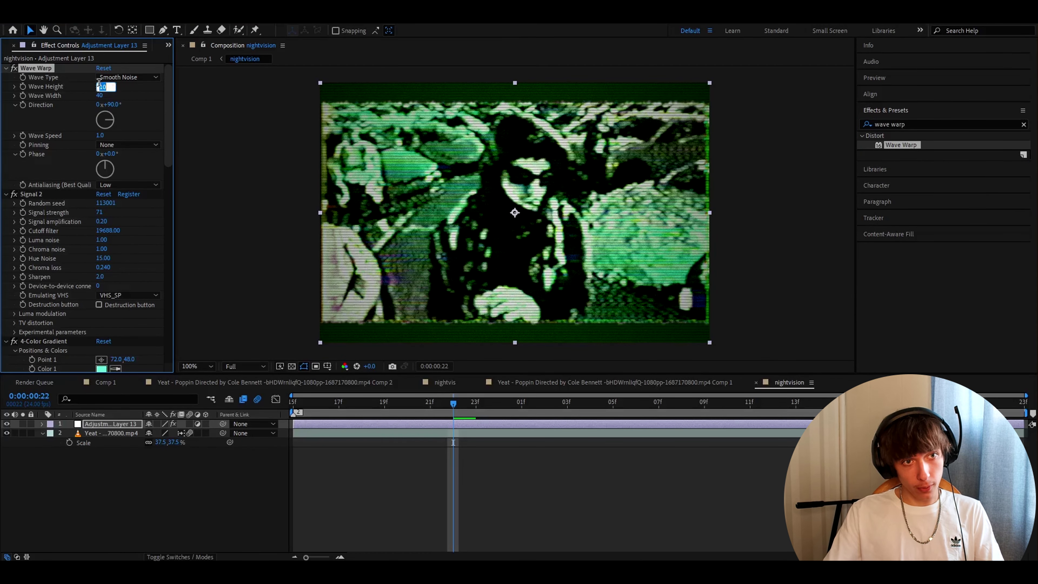
key("BackSpace")
type("33")
left_click(99, 95)
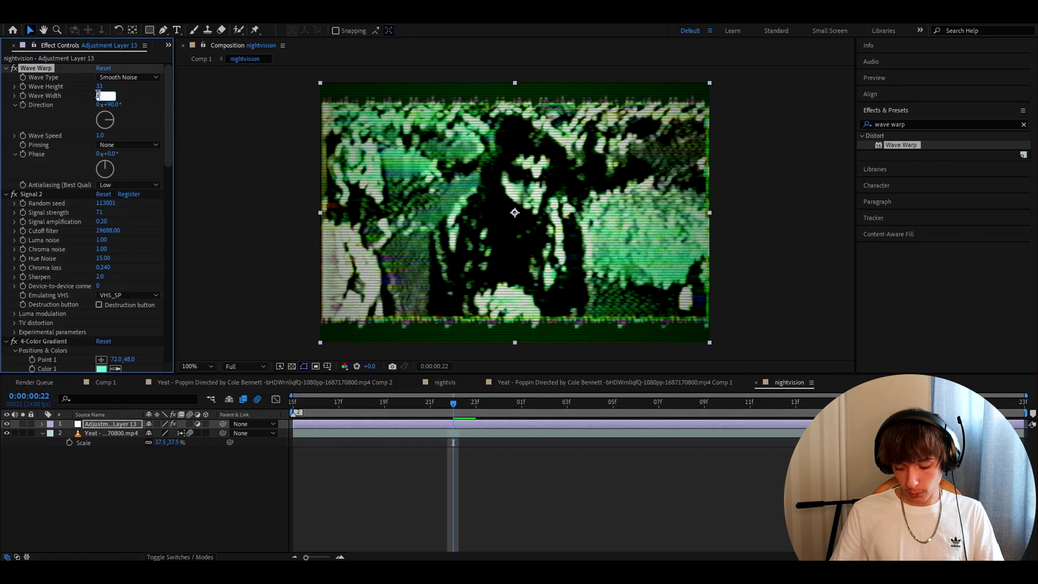
type("1")
key("Return")
Set the Wave Warp's direction to 0° and its pinning to Horizontal Edges
left_click(111, 105)
type("0")
key("Return")
left_click(129, 145)
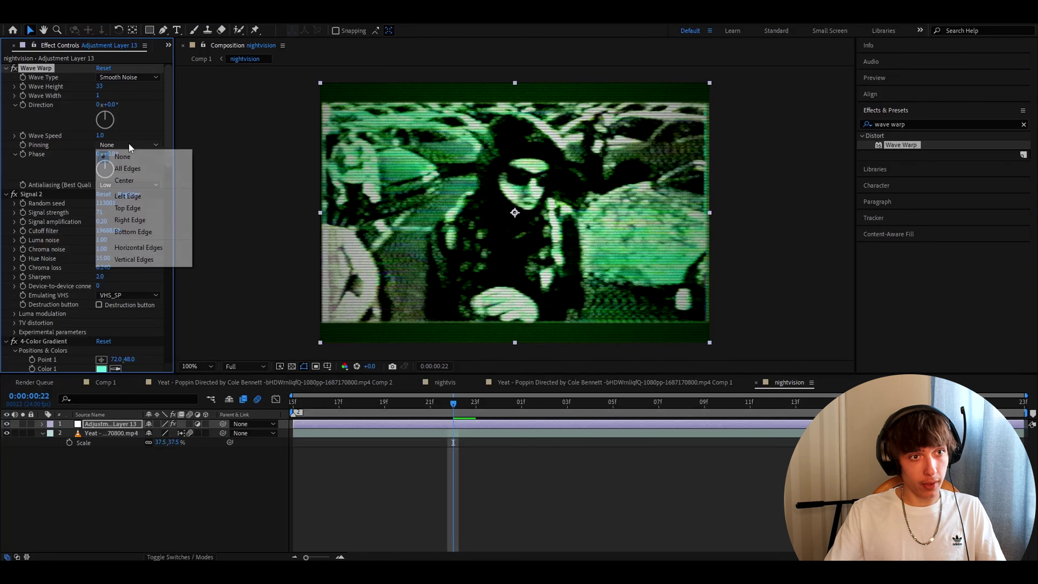
left_click(136, 247)
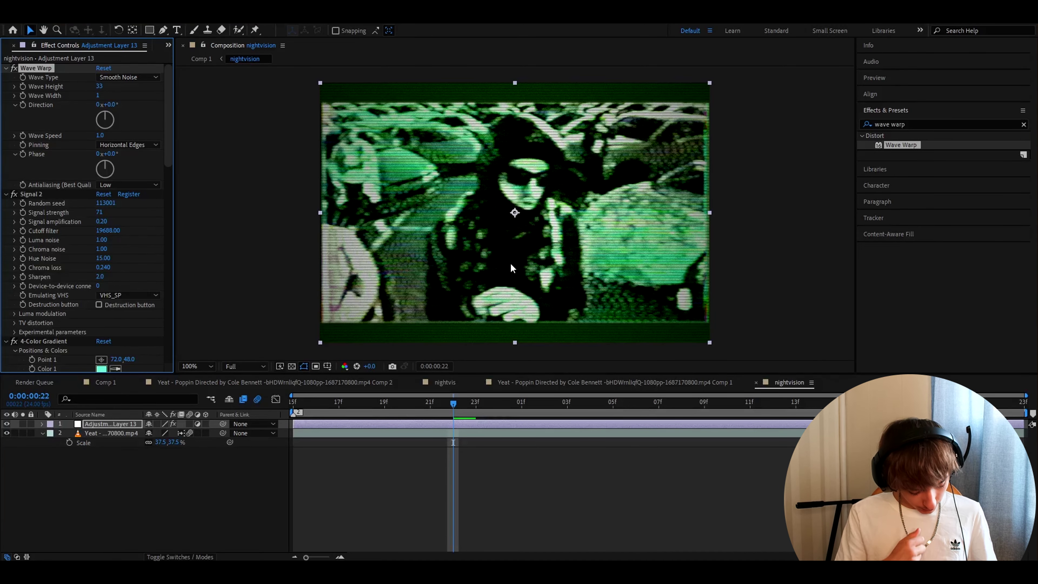
Add the S_Flicker effect above Wave Warp on the adjustment layer and check the look at other frames
left_click(922, 126)
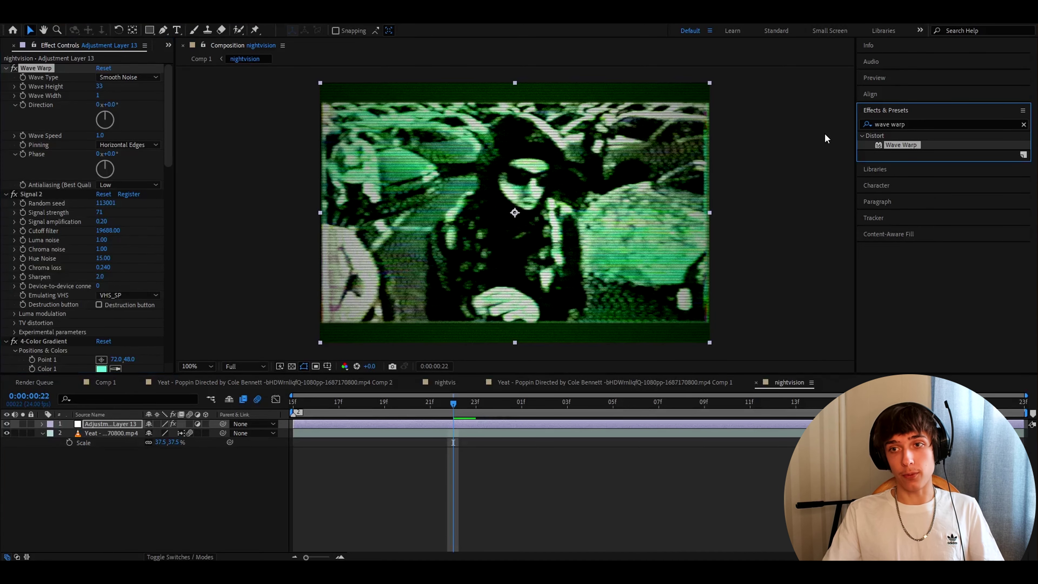
left_click(909, 124)
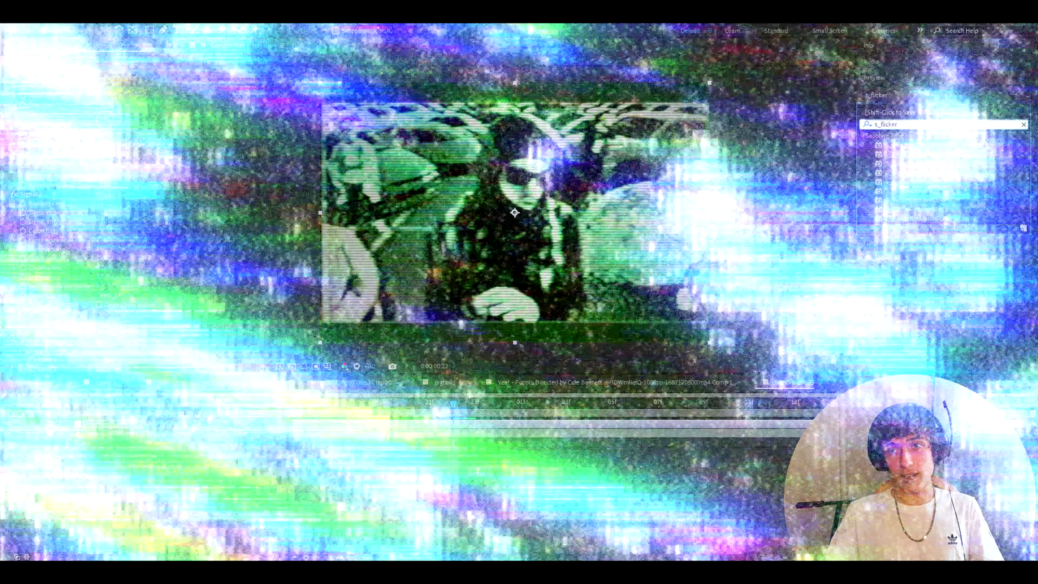
left_click_drag(899, 145, 48, 69)
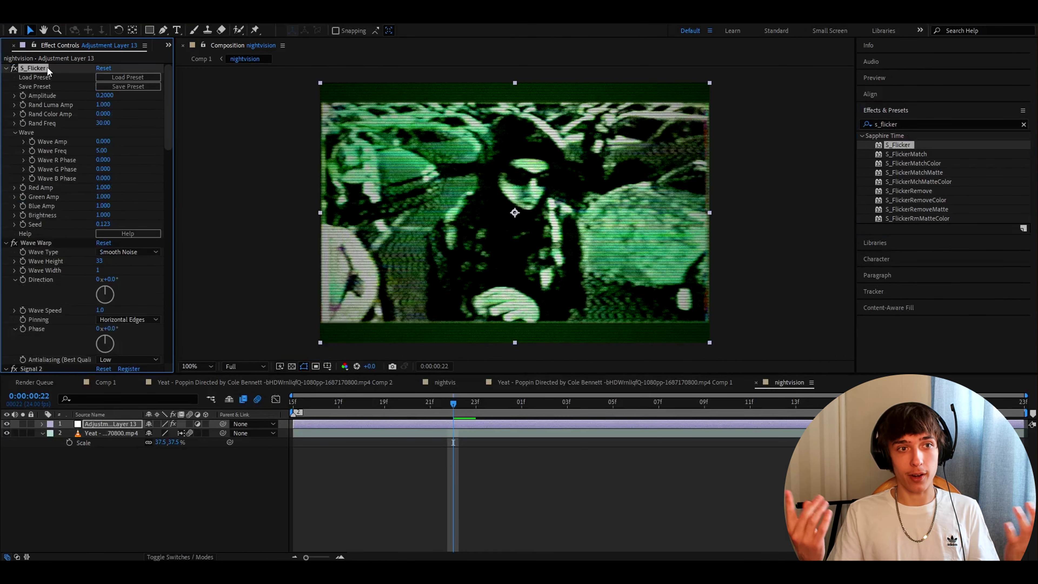
left_click(597, 412)
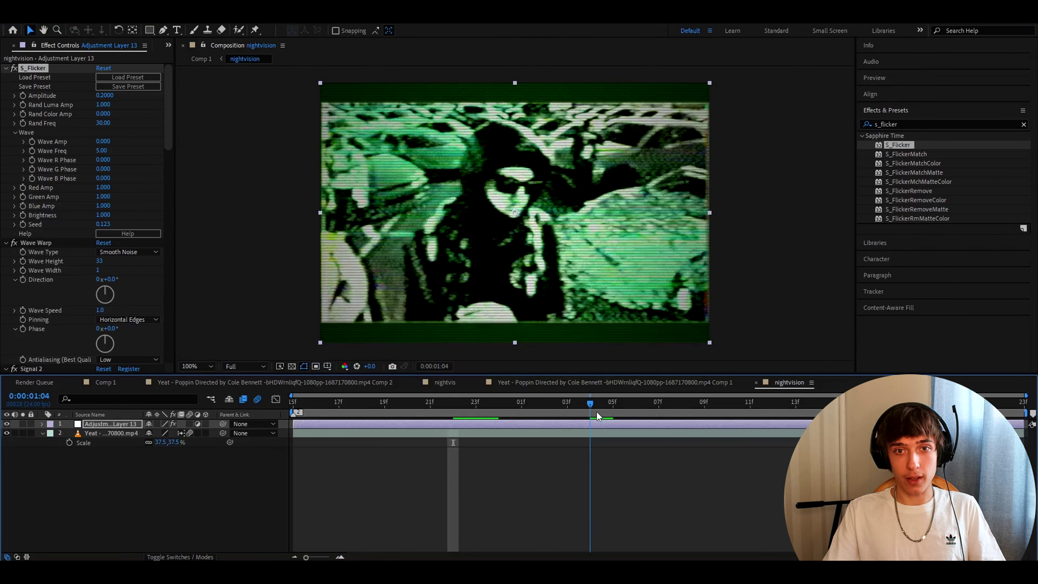
left_click(295, 395)
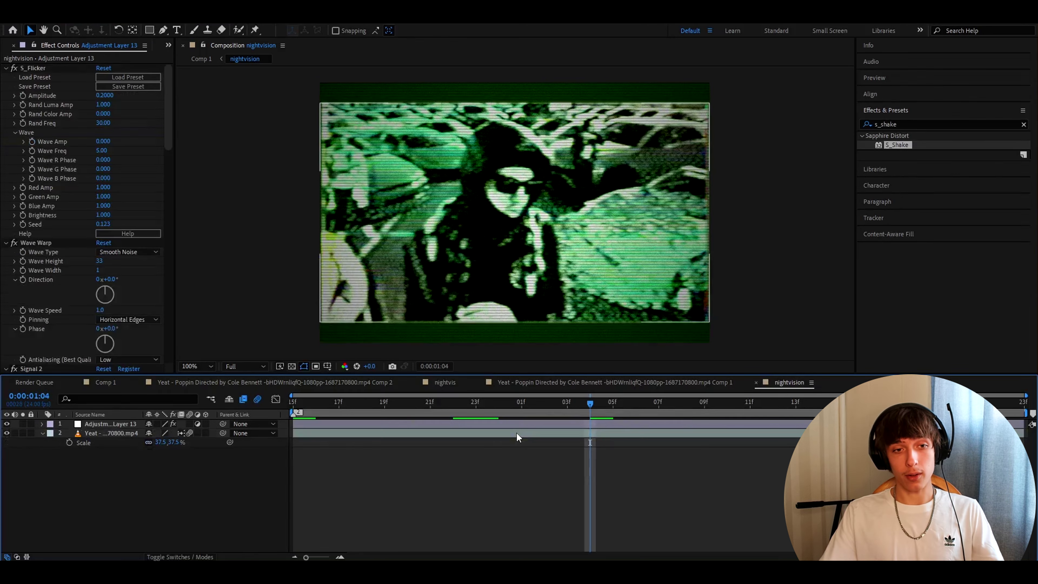
left_click(499, 421)
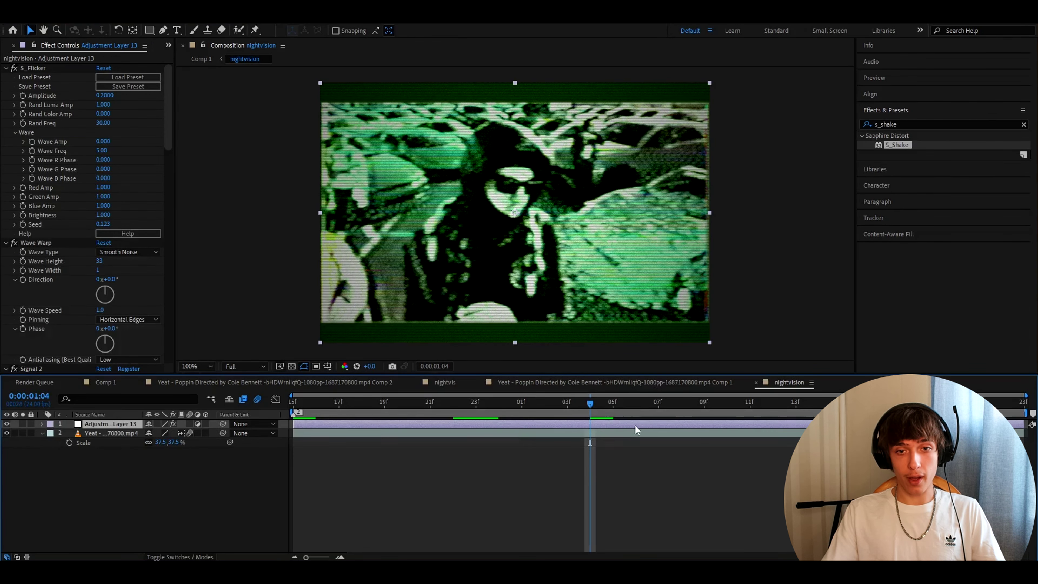
In Comp 1, set the scale of the nightvision precomposition layer to 267%
left_click(105, 382)
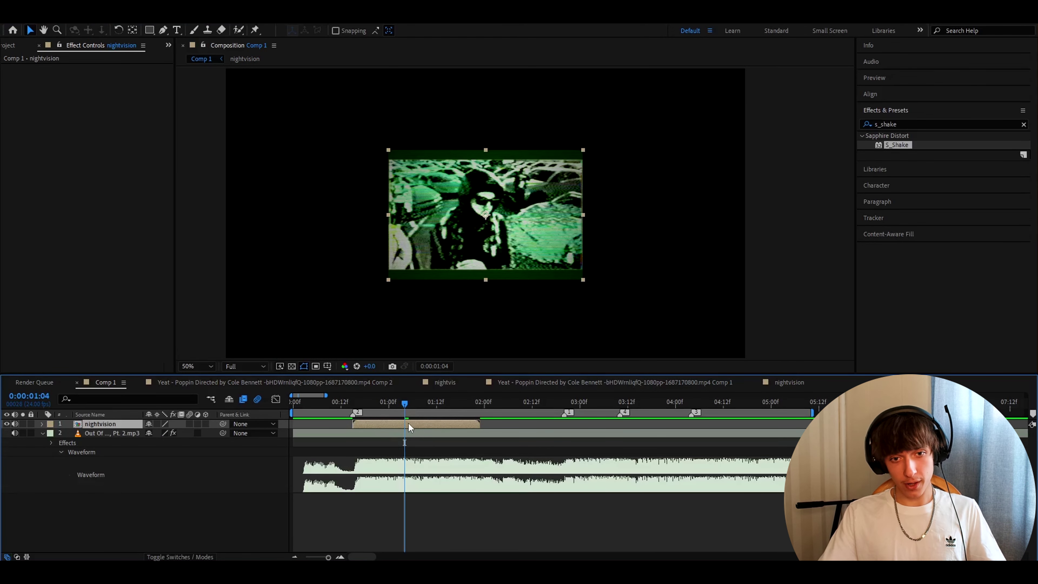
key("s")
left_click(160, 433)
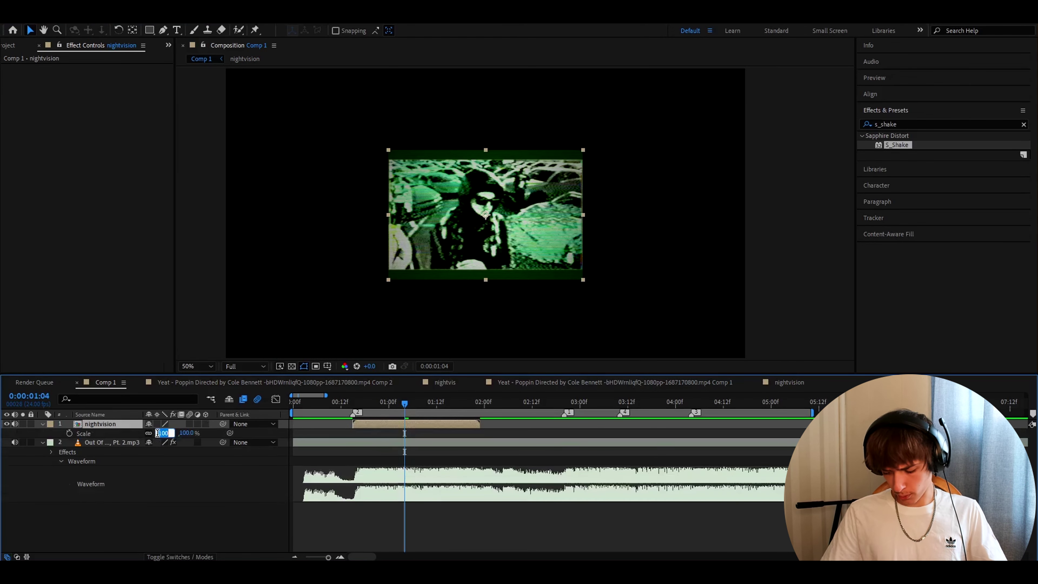
type("267")
key("Return")
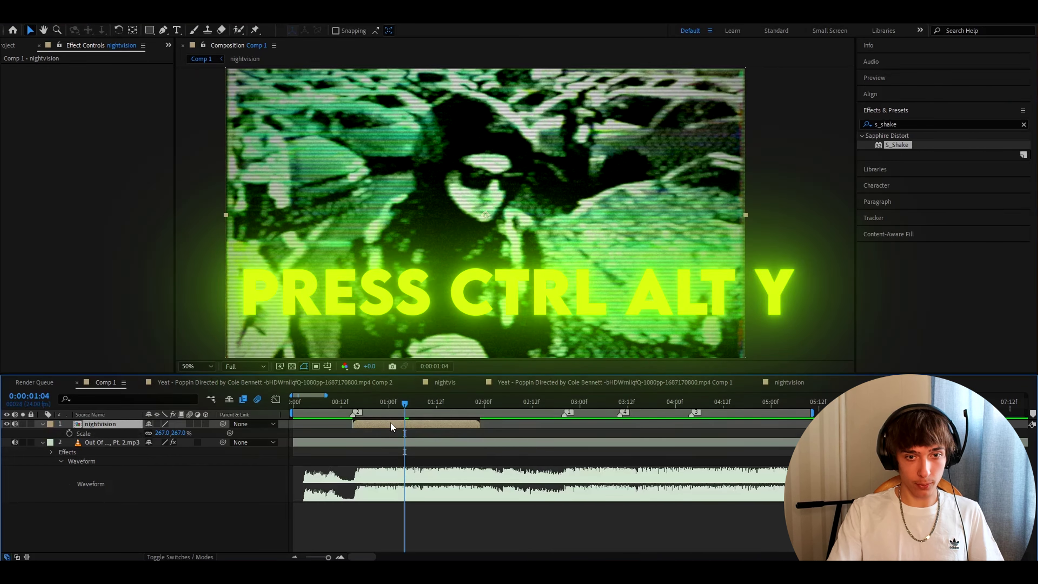
Create an adjustment layer above nightvision, apply Motion Tile to it and set the effect's output width to 70
key("ctrl+alt+y")
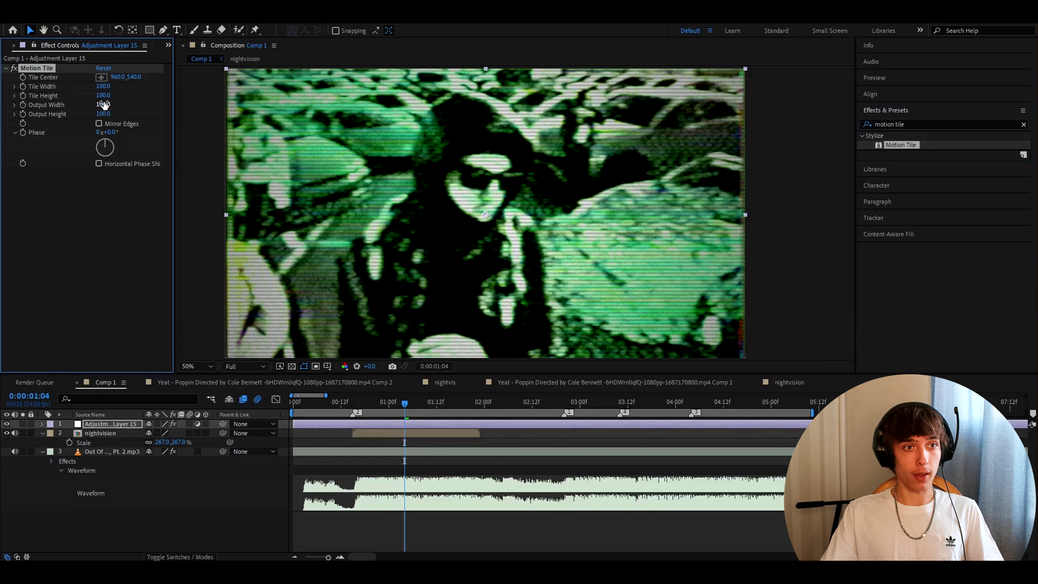
left_click(103, 105)
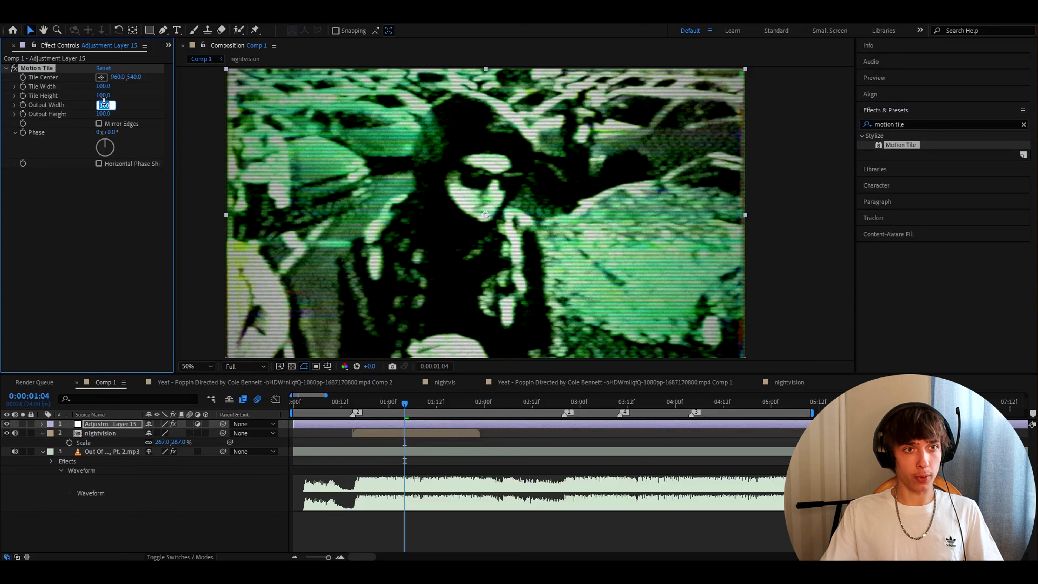
type("70")
key("Return")
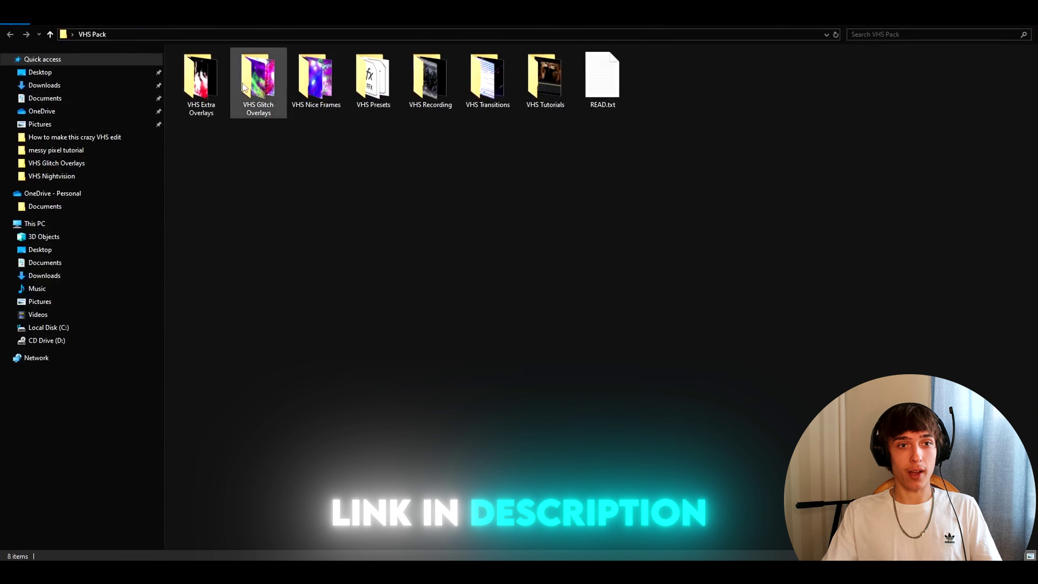
Bring "VHS Extra 19 (use blending mode Overlay).mp4" from the VHS Extra Overlays folder into Comp 1 as the top layer, starting where nightvision starts
double_click(258, 79)
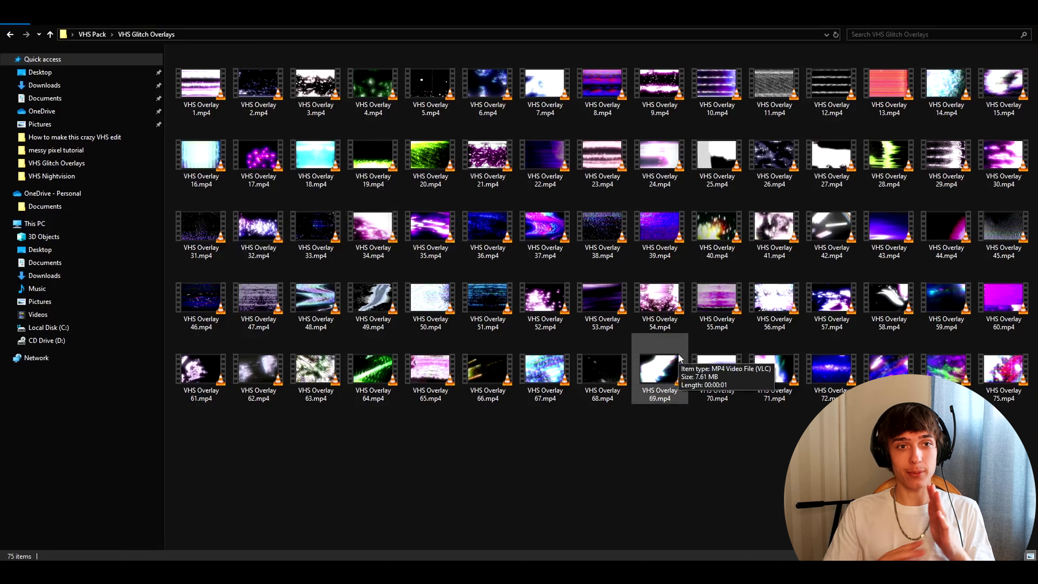
left_click(11, 34)
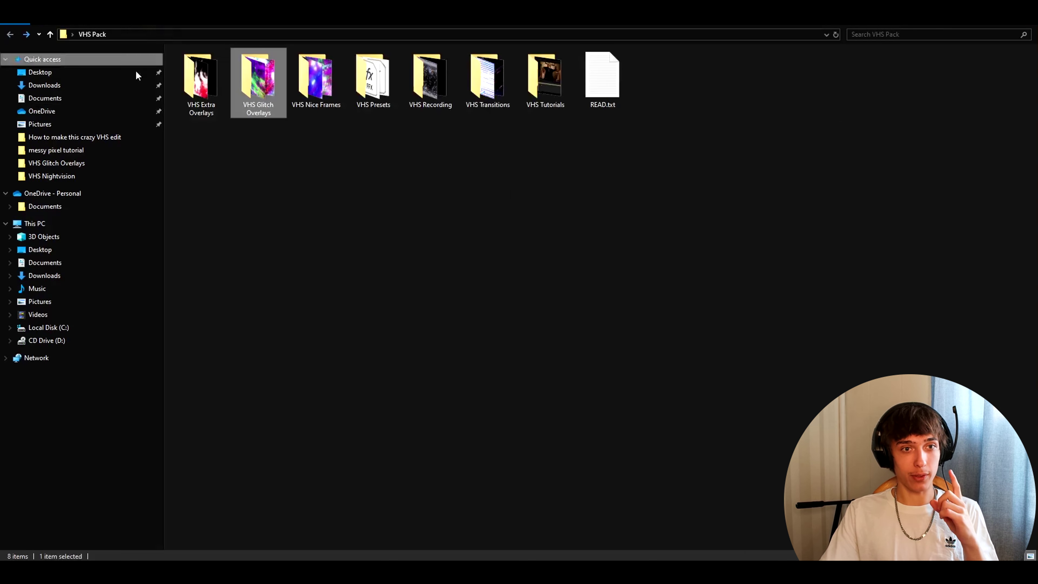
double_click(193, 86)
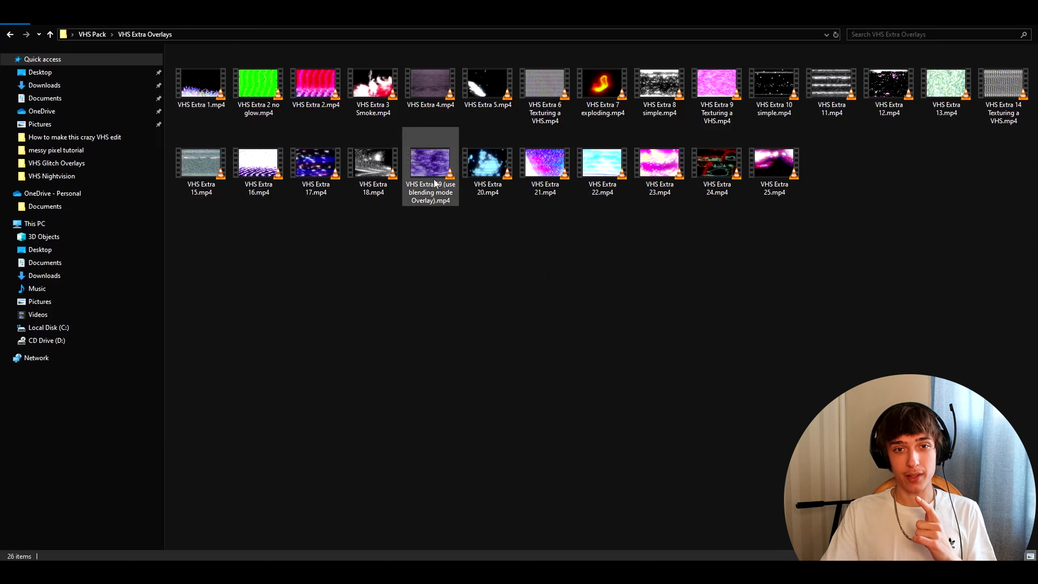
left_click_drag(424, 164, 441, 180)
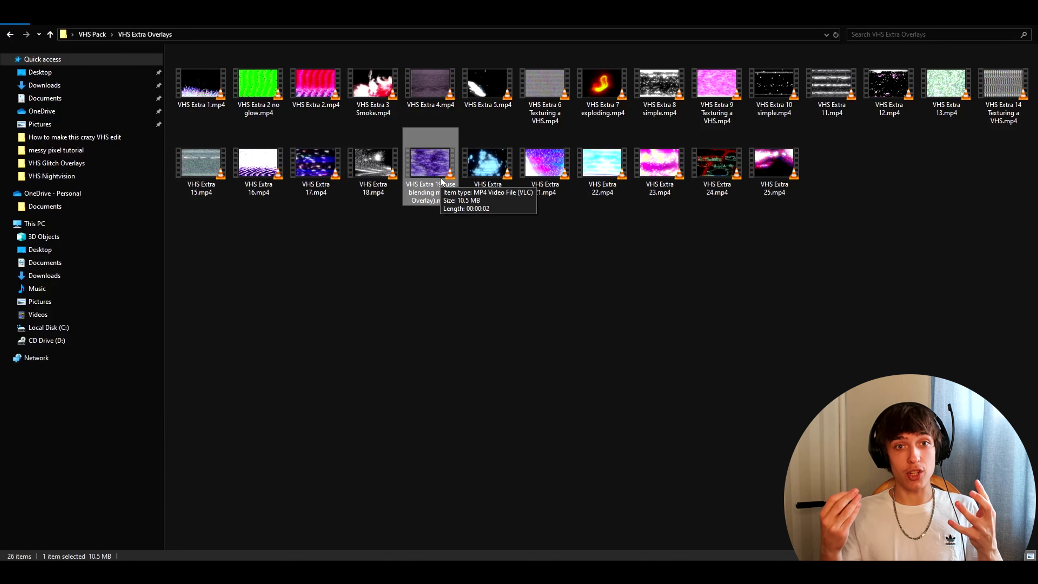
left_click_drag(671, 7, 805, 101)
left_click_drag(1031, 224, 442, 440)
left_click_drag(442, 440, 406, 425)
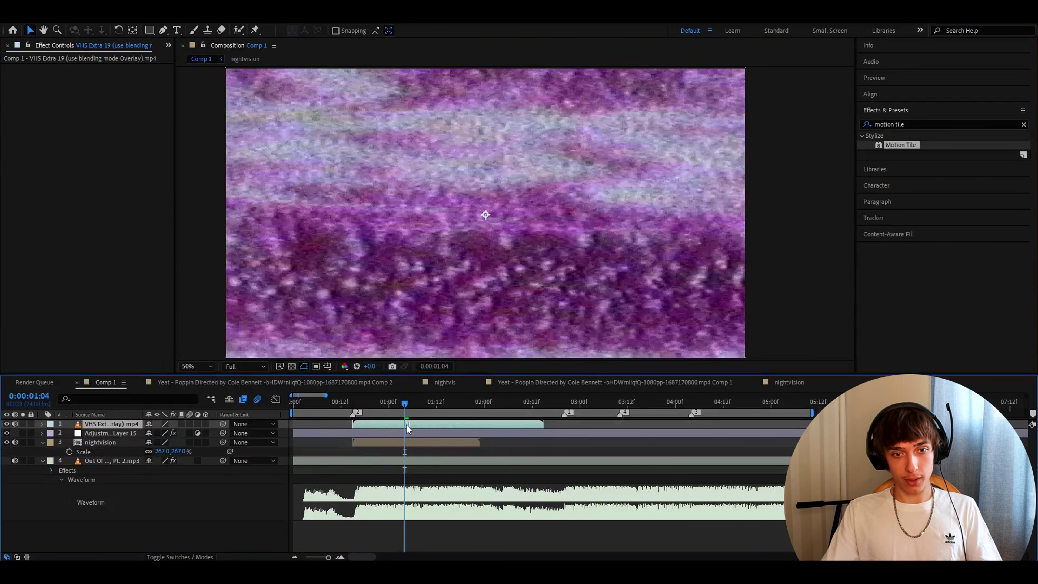
Set the scale of the VHS Extra 19 overlay layer to 50%
key("s")
left_click(162, 432)
type("50")
key("Return")
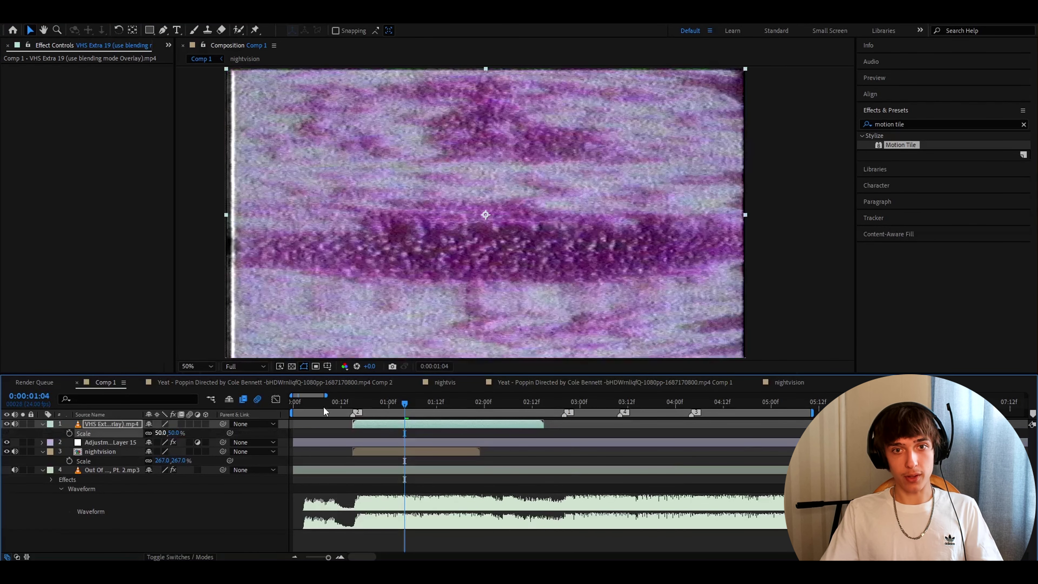
Set the VHS Extra 19 layer's blending mode to Overlay and place the layer directly beneath the adjustment layer
right_click(367, 425)
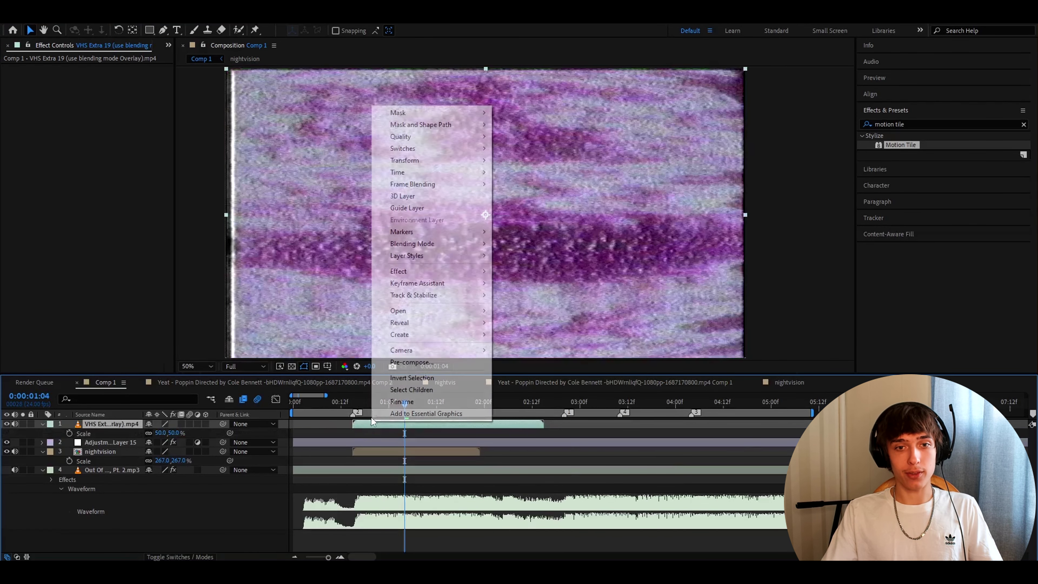
mouse_move(412, 243)
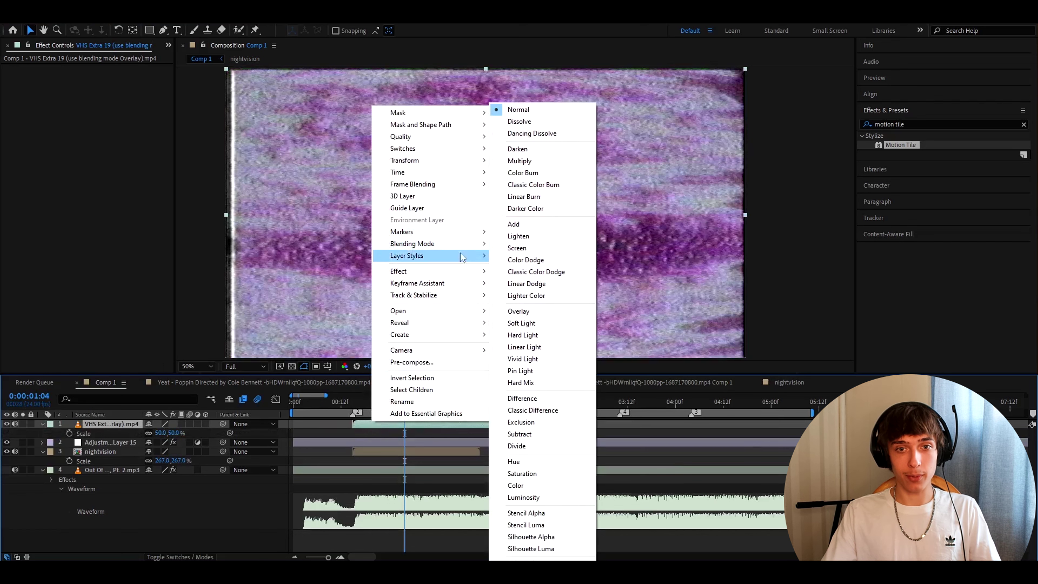
left_click(522, 314)
left_click_drag(114, 428, 131, 447)
mouse_move(409, 401)
left_mouse_down()
mouse_move(424, 403)
mouse_move(405, 403)
left_mouse_up()
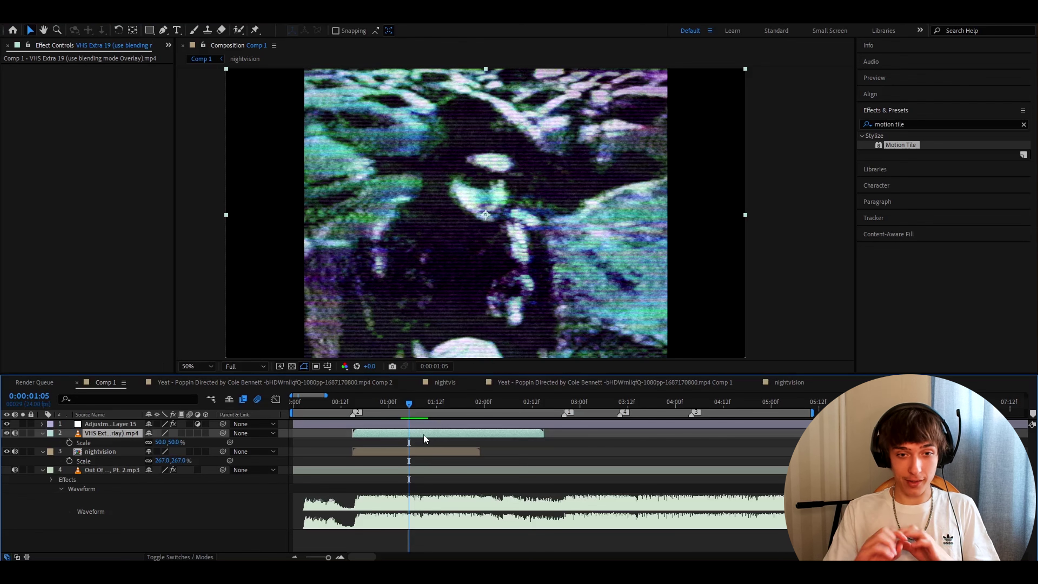
Add "VHS Overlay 60.mp4" from the VHS Glitch Overlays folder of VHS Pack to Comp 1, directly beneath the adjustment layer
key("alt+Tab")
scroll(772, 251, "up", 1)
scroll(735, 248, "down", 1)
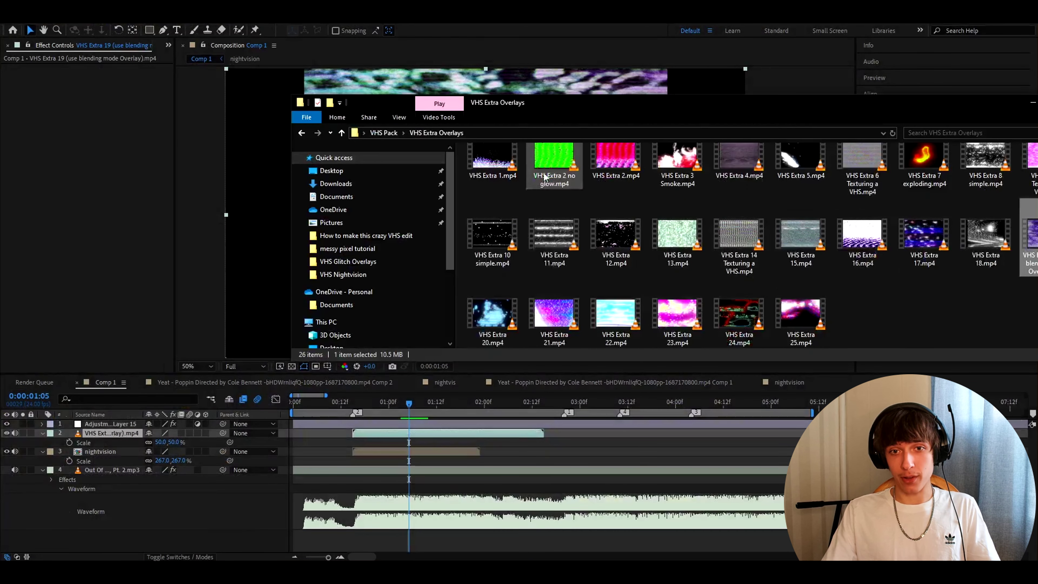
scroll(531, 243, "up", 1)
left_click(384, 133)
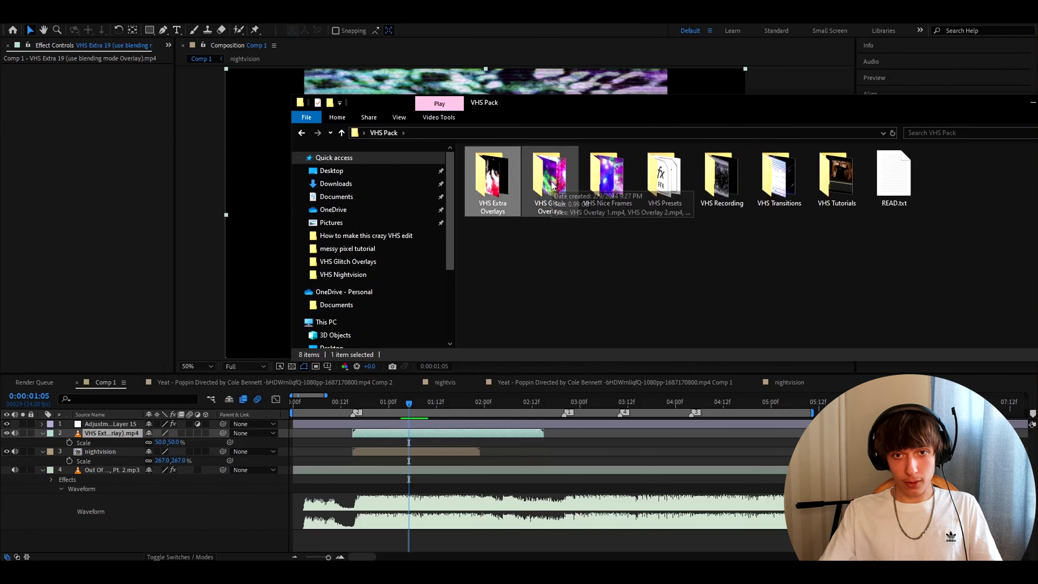
double_click(548, 186)
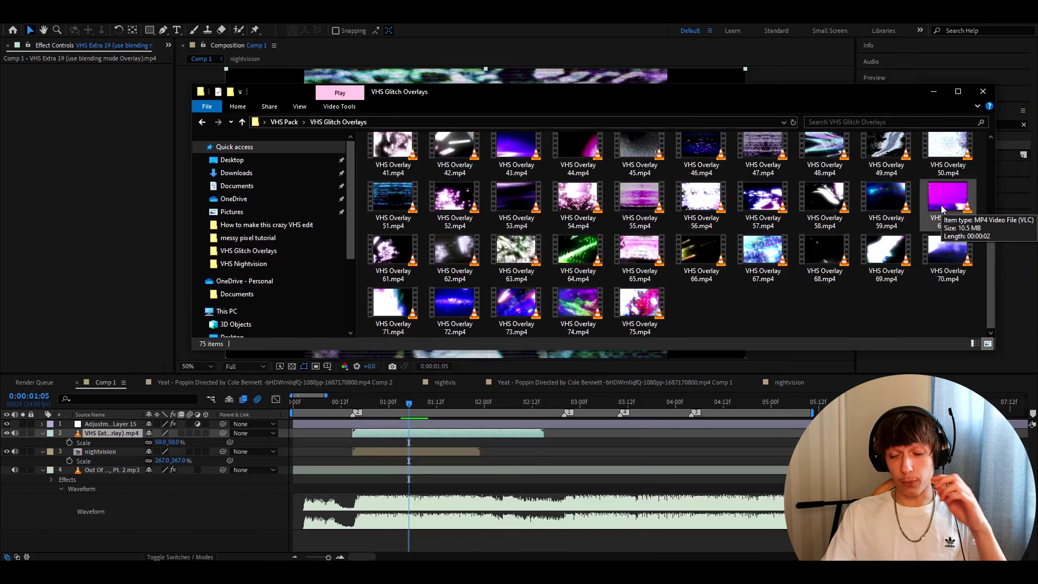
left_click_drag(941, 209, 415, 426)
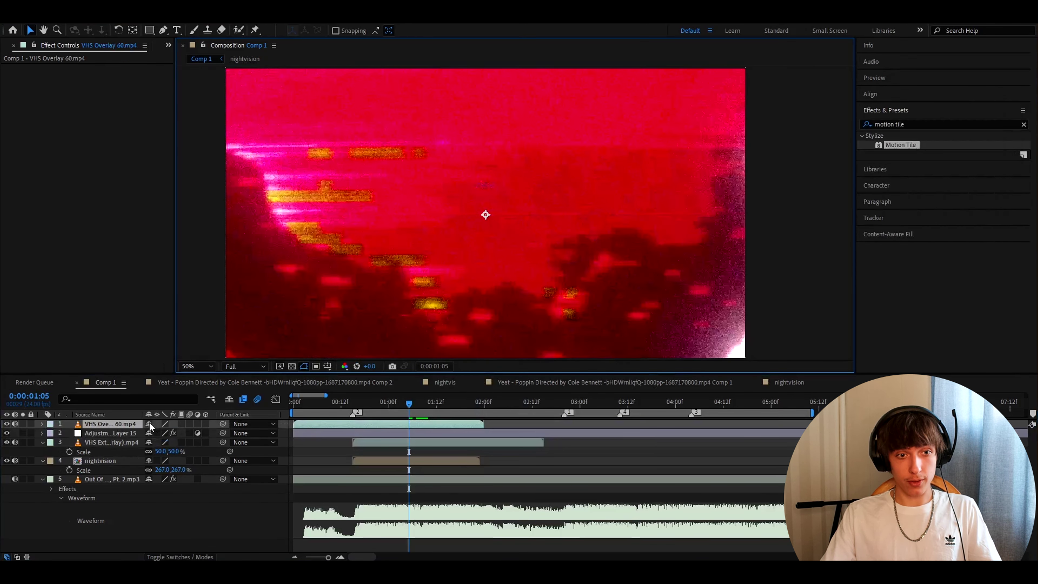
left_click_drag(117, 435, 117, 437)
Set the VHS Overlay 60 layer's scale to 50% and move the clip to start where nightvision starts
key("s")
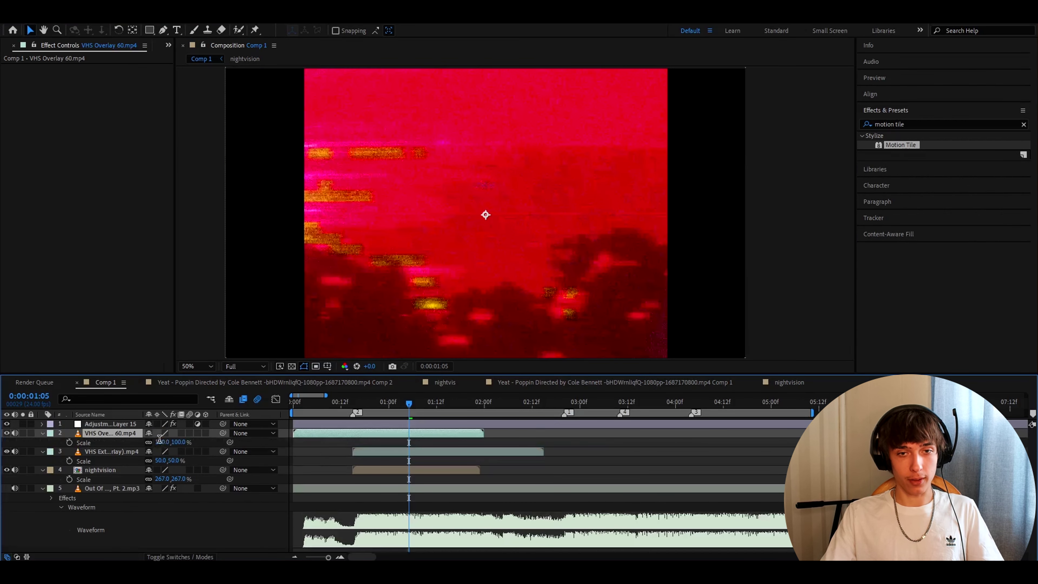
left_click(158, 441)
left_click_drag(430, 429, 423, 428)
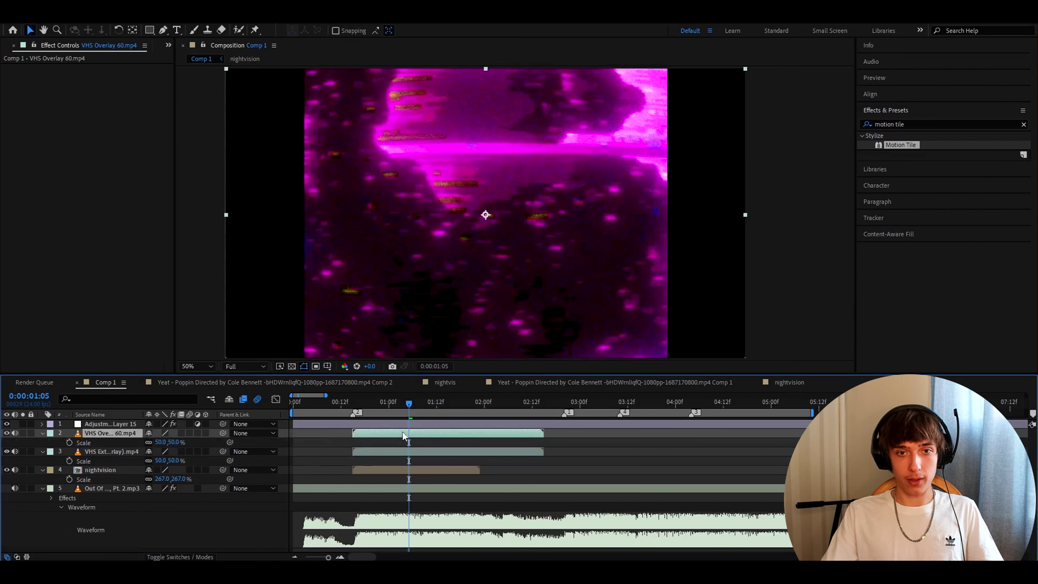
Change the blending mode of the VHS Overlay 60 layer to Overlay
right_click(402, 433)
mouse_move(446, 253)
left_click(539, 316)
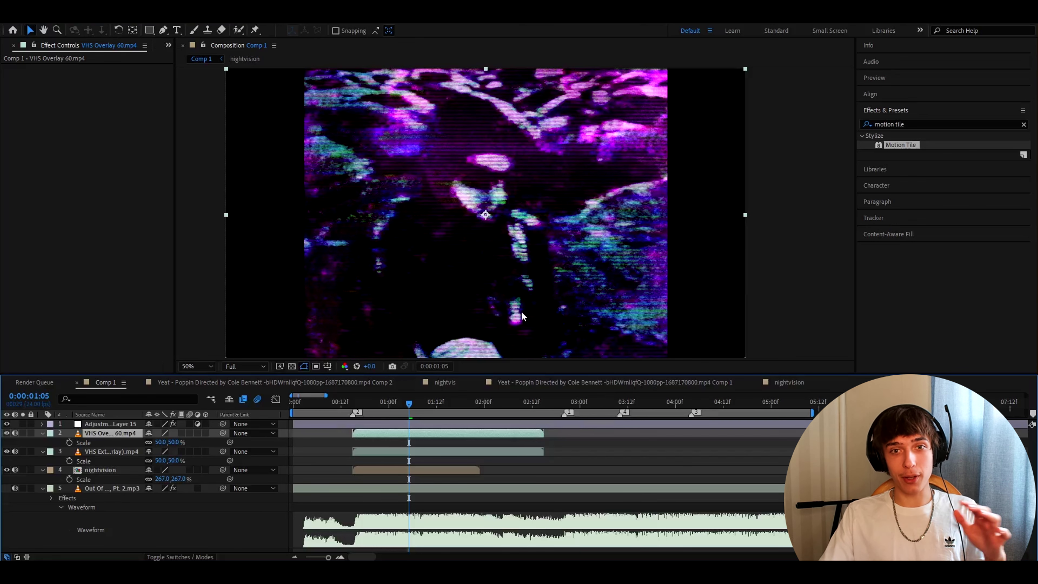
Hide the VHS Extra 19 and VHS Overlay 60 layers and move the current time to 0:00:00:17
left_click_drag(409, 406, 366, 452)
left_click(365, 451)
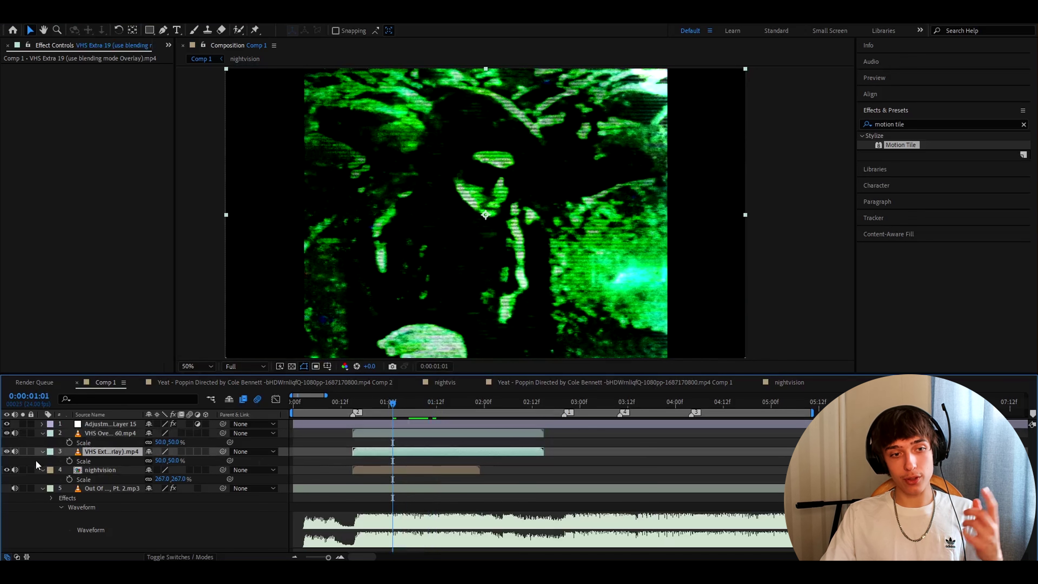
left_click(7, 452)
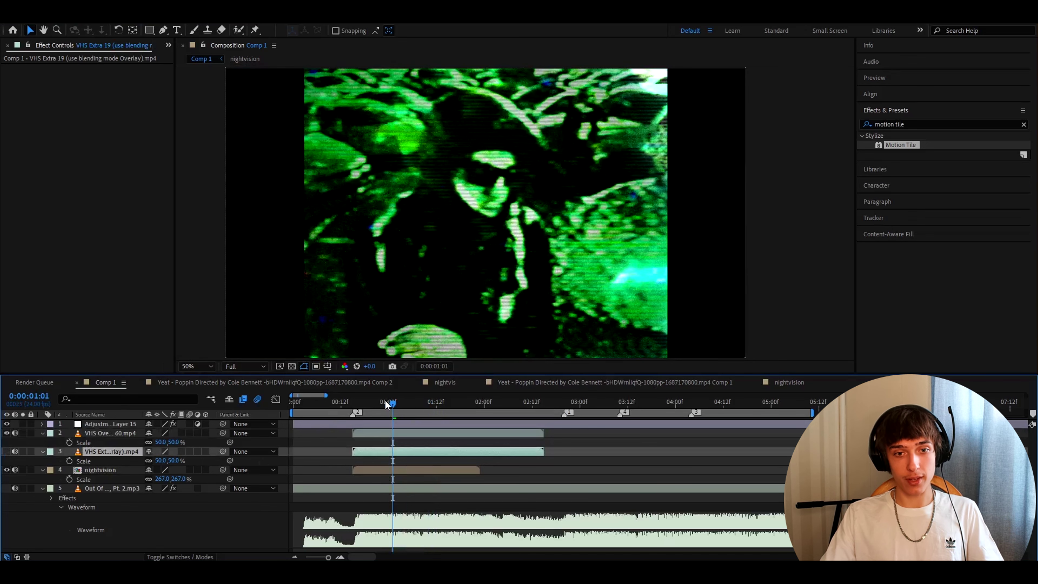
left_click(368, 405)
left_click_drag(368, 405, 360, 408)
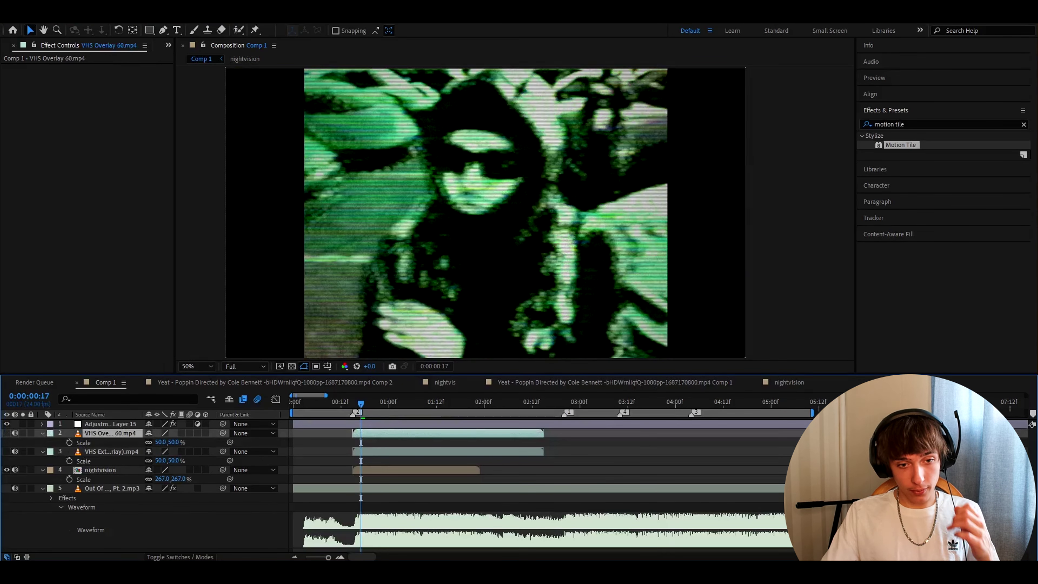
Add "VHS Overlay 10.mp4" from VHS Glitch Overlays beneath the adjustment layer, shift it earlier and trim its start to 0:00:00:17
left_click(304, 572)
scroll(824, 157, "up", 5)
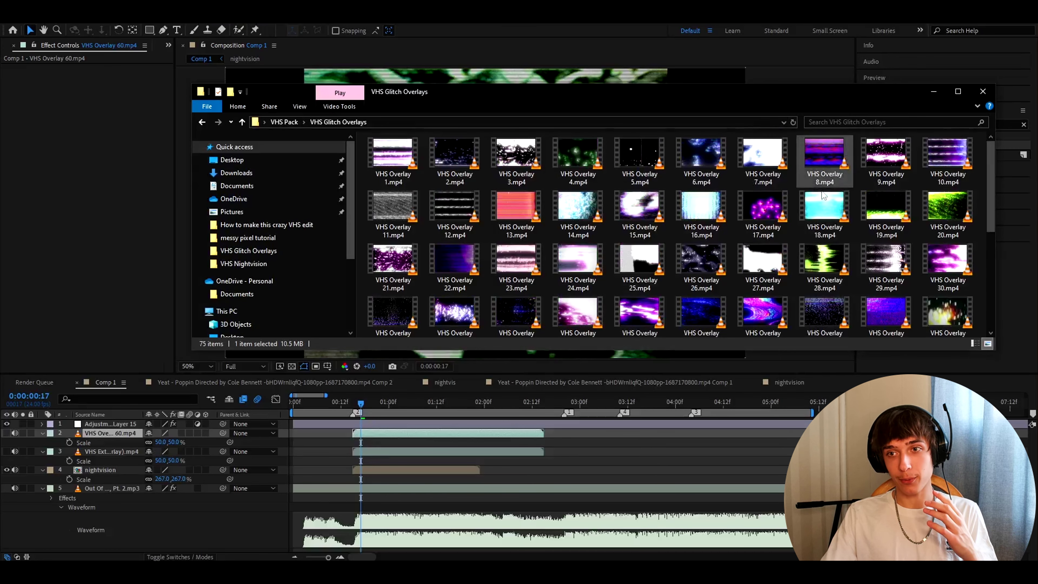
left_click_drag(939, 156, 123, 442)
left_click_drag(402, 434, 334, 435)
key("alt+[")
Set the VHS Overlay 10 layer's scale to 50% and change its blending mode so it mixes with the footage
key("s")
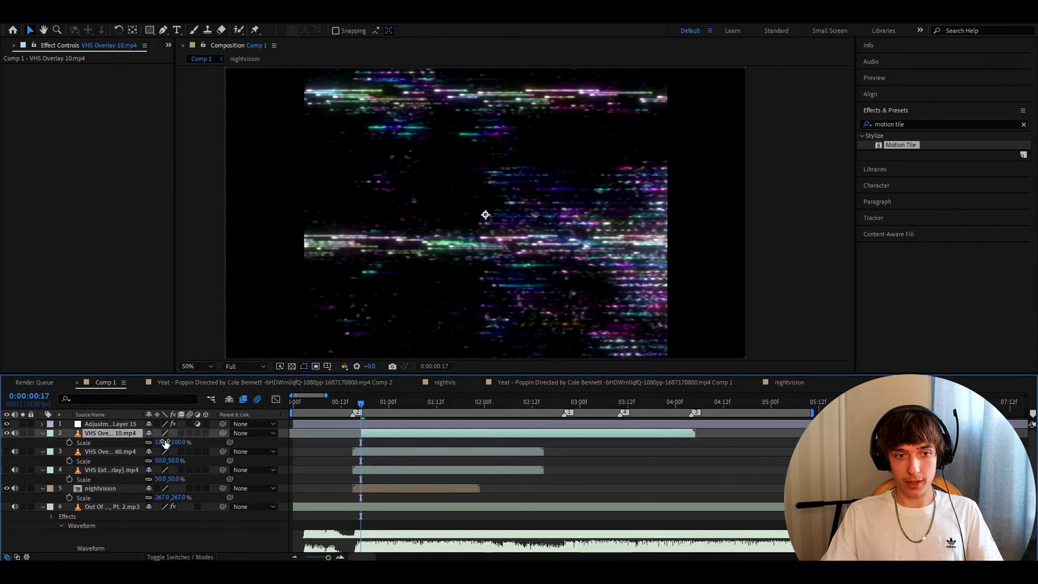
left_click(162, 442)
type("50")
right_click(373, 121)
mouse_move(413, 258)
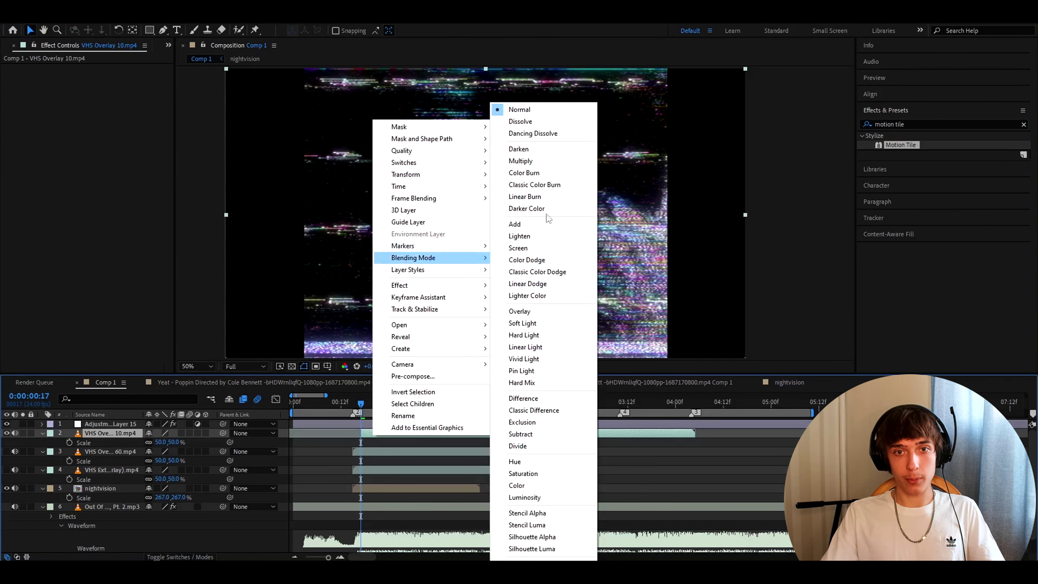
left_click(522, 322)
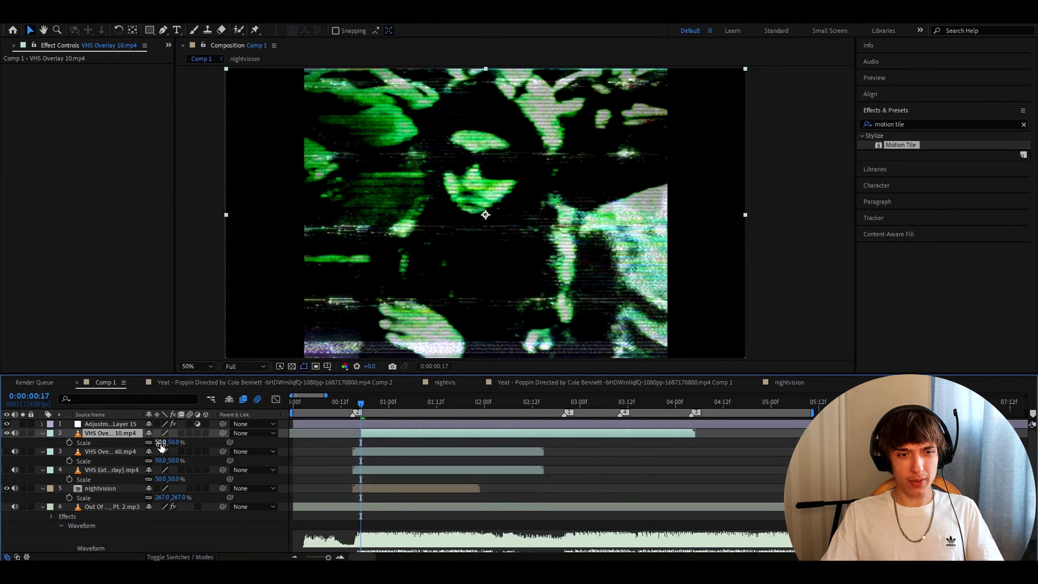
Enlarge the VHS Overlay 10 layer to a scale of 62%
left_click(162, 441)
type("53")
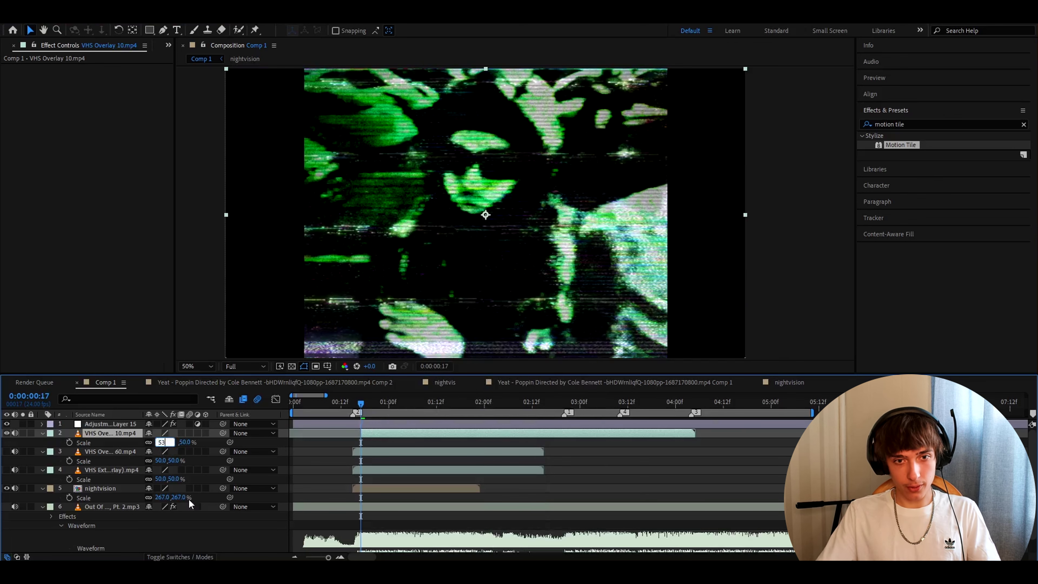
key("Return")
left_click_drag(160, 442, 168, 447)
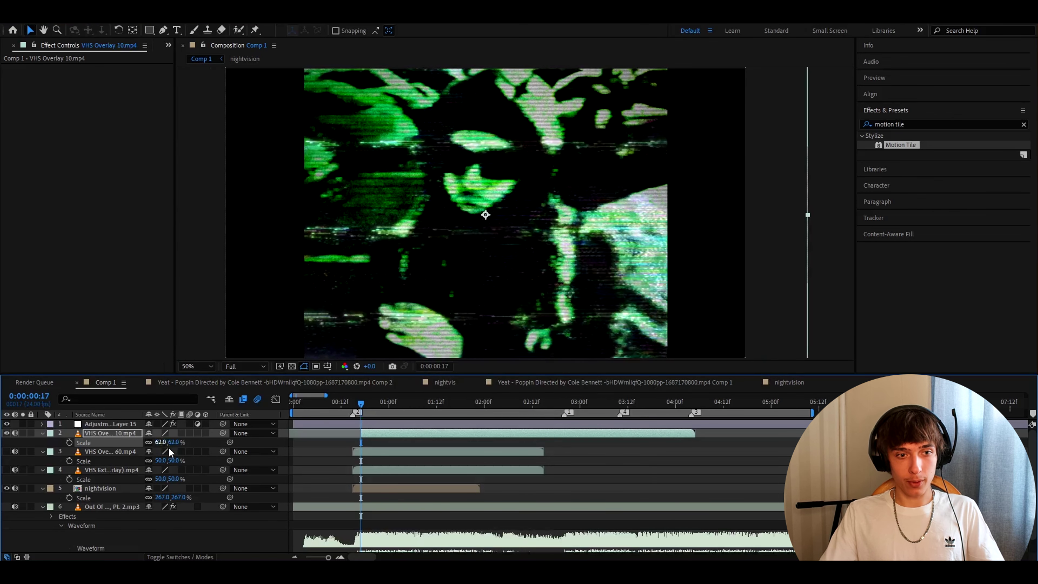
Place the VHS Overlay 10 layer directly above nightvision and hide both it and the VHS Extra 19 layer at 0:00:01:10
left_click(400, 403)
left_click_drag(403, 402, 455, 403)
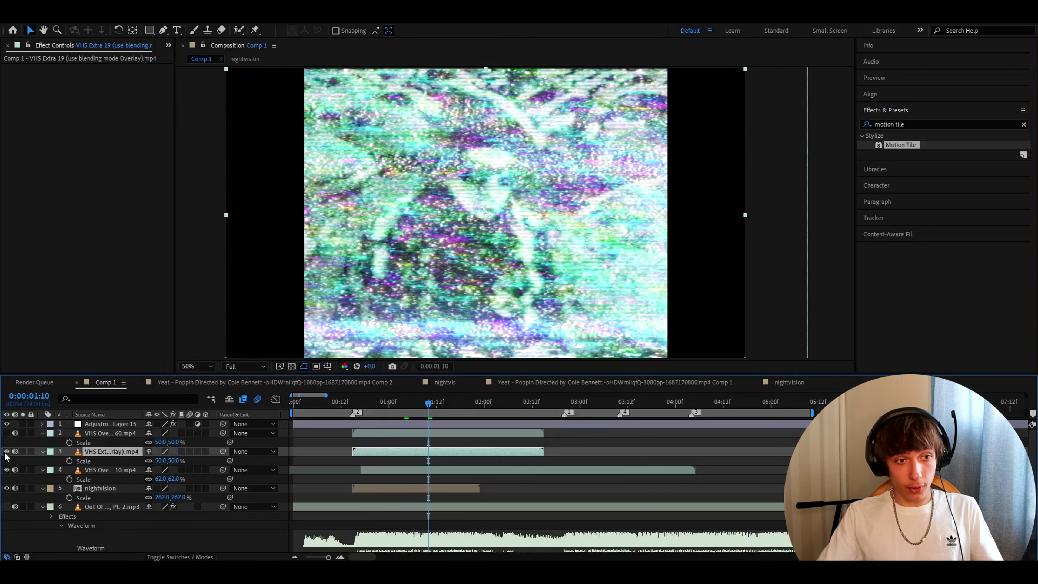
left_click(7, 470)
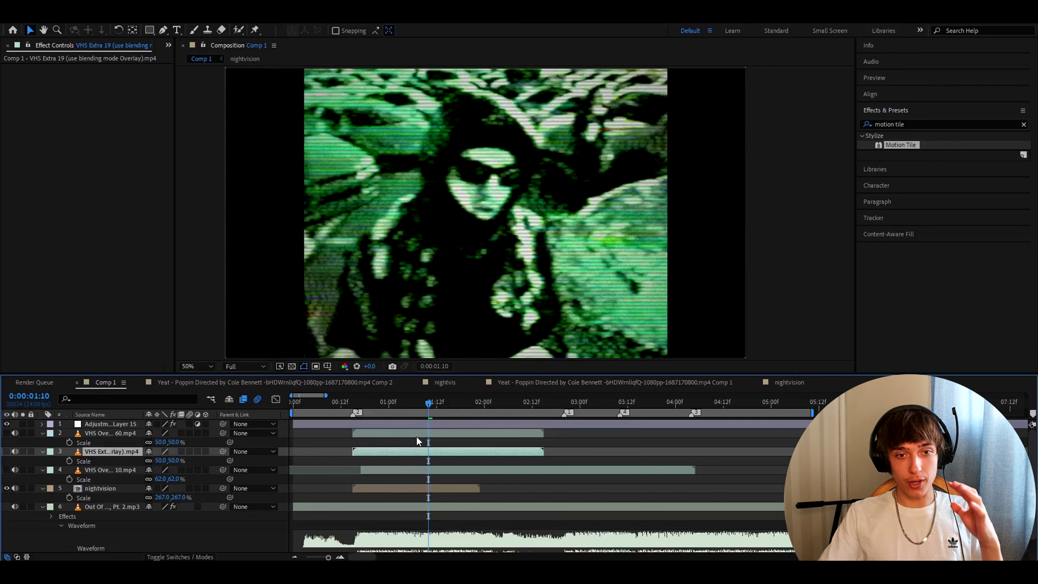
left_click(415, 436)
Add "VHS Overlay 55.mp4" from VHS Glitch Overlays directly beneath the adjustment layer and set its scale to 50%
left_click(204, 572)
scroll(762, 281, "down", 4)
left_click_drag(639, 207, 420, 429)
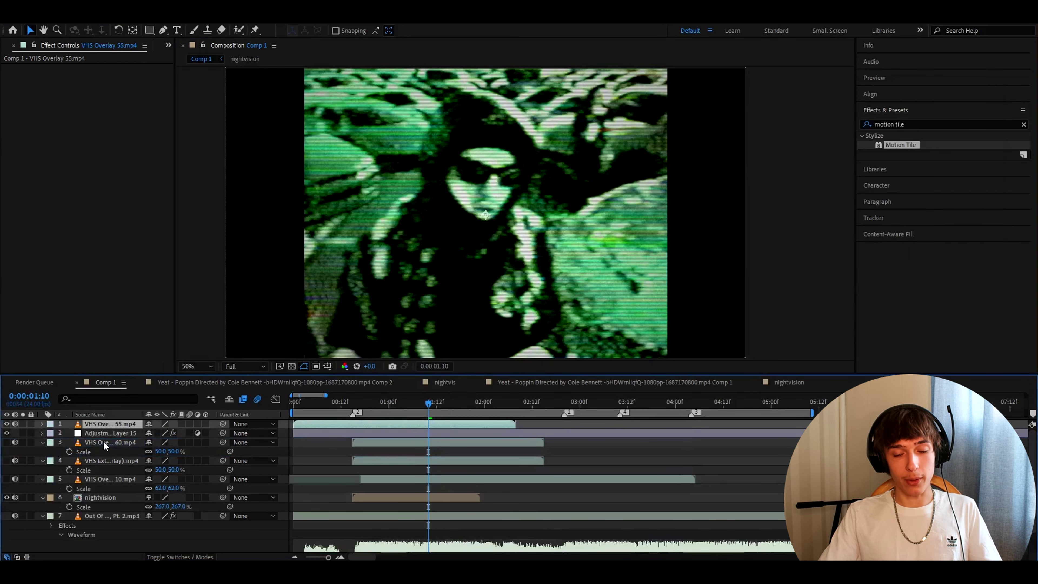
left_click_drag(104, 443, 104, 442)
key("s")
left_click(162, 443)
type("50")
key("Return")
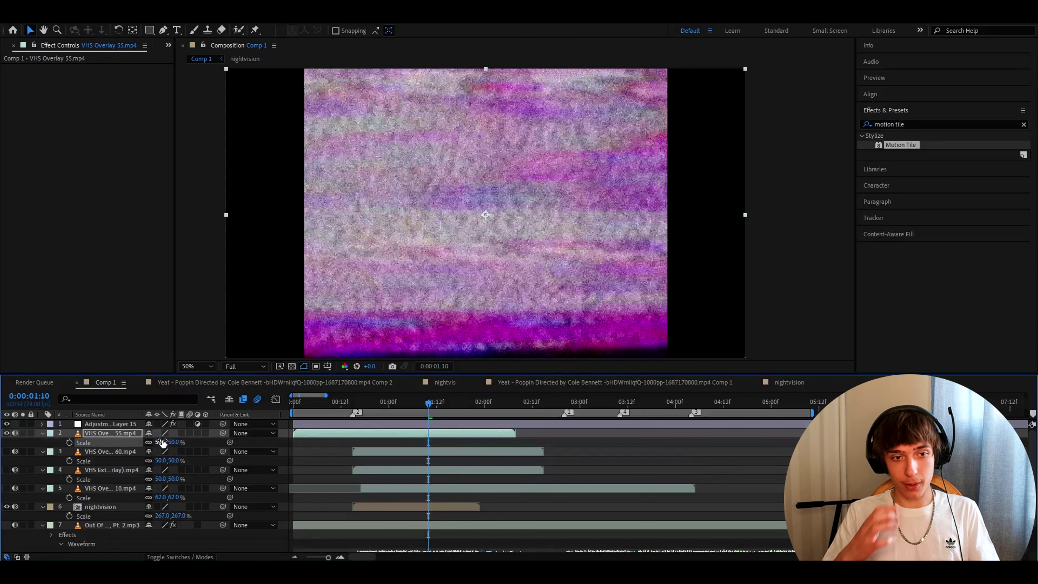
Change the VHS Overlay 55 layer's blending mode to mix with the footage and shift the clip to start shortly after nightvision
right_click(398, 434)
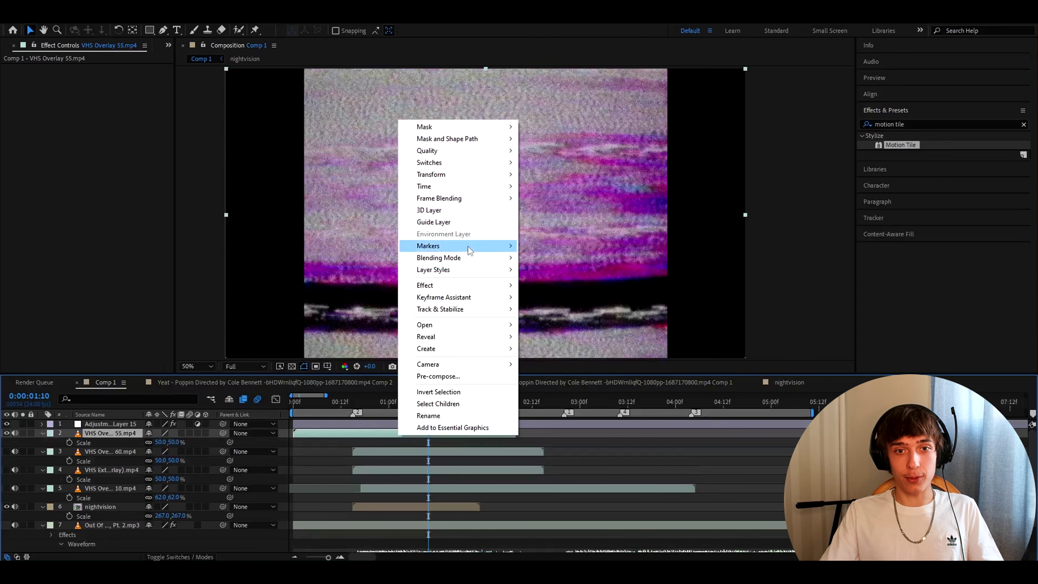
mouse_move(466, 258)
left_click(543, 249)
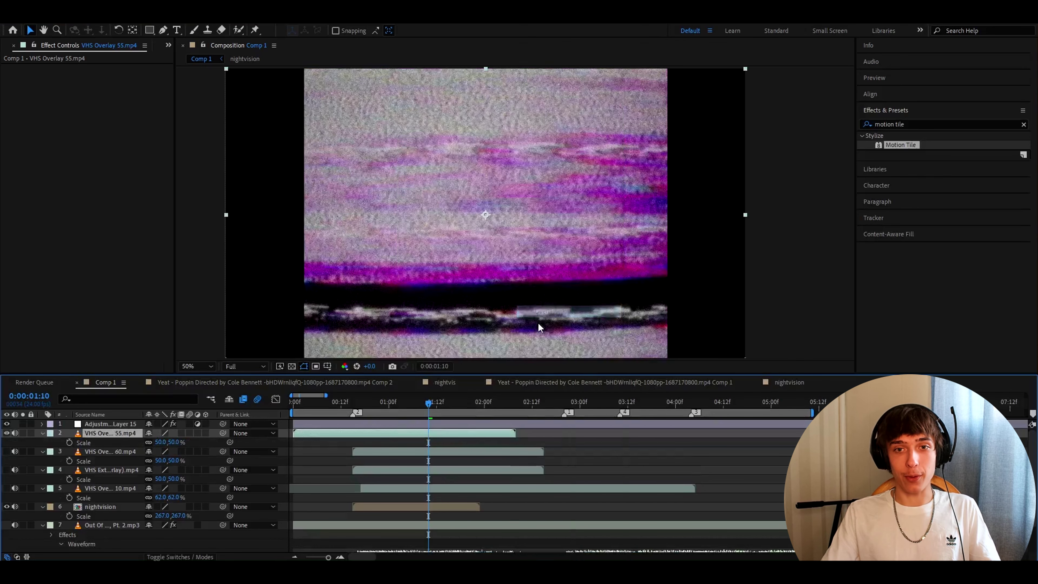
left_click_drag(405, 433, 495, 421)
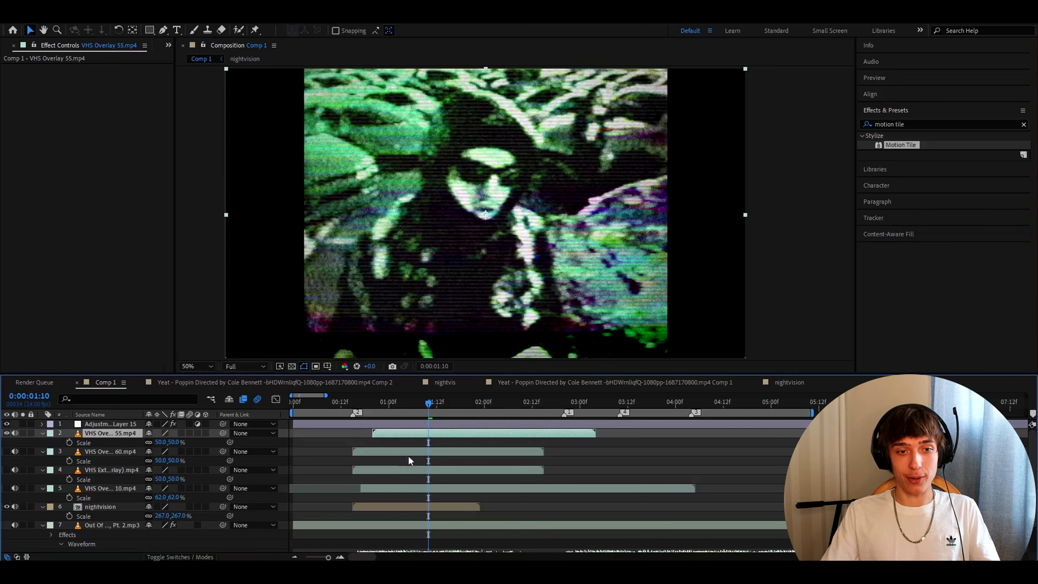
Check how the VHS Overlay 60 layer looks over the clip by briefly showing it
left_click(408, 453)
left_click(7, 451)
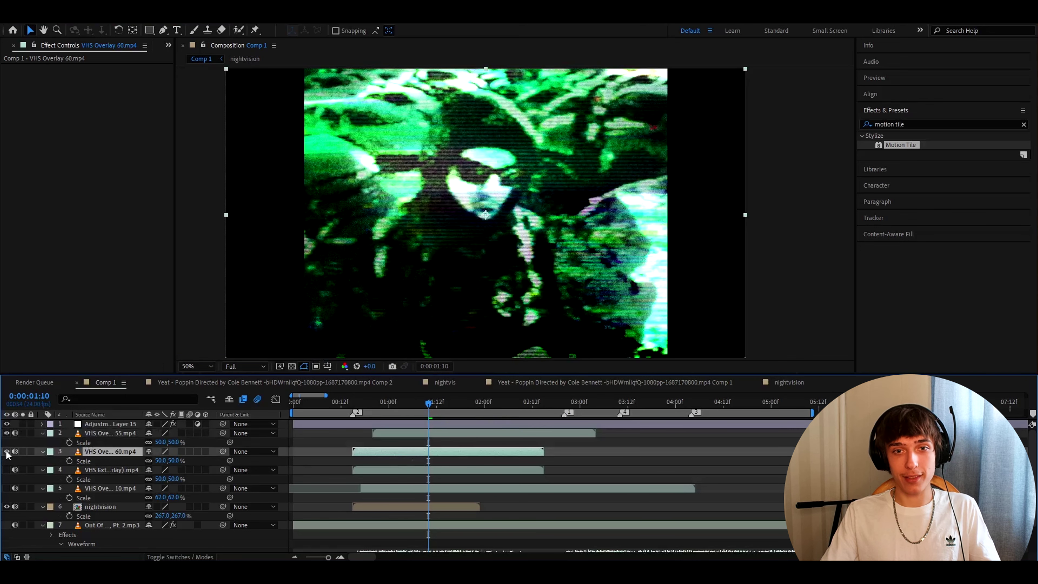
left_click(6, 451)
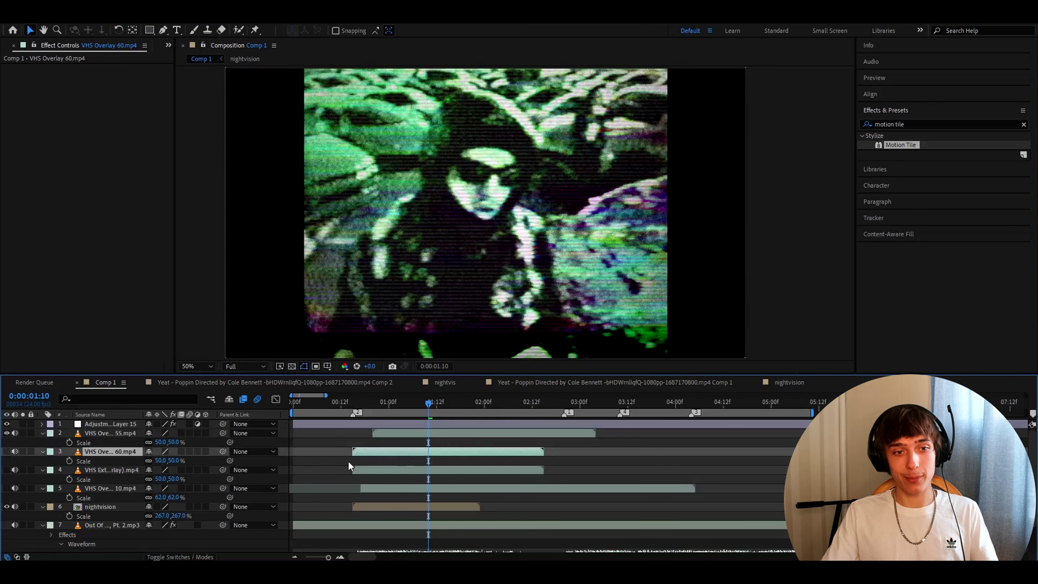
Add "VHS Overlay 54.mp4" directly beneath the VHS Overlay 55 layer and change its blending mode to mix with the footage
key("alt+Tab")
left_click_drag(575, 201, 358, 447)
right_click(359, 451)
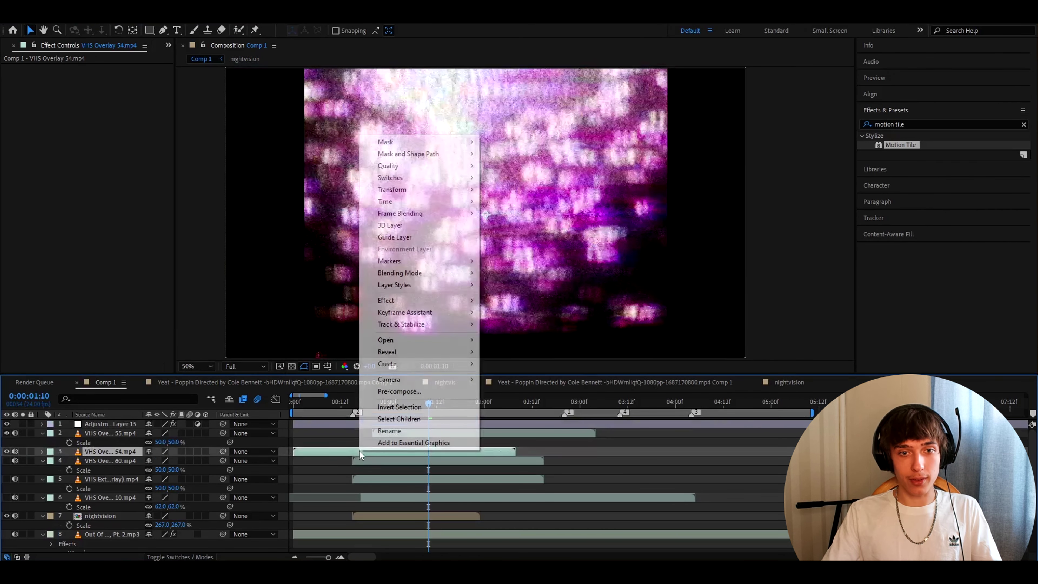
mouse_move(409, 273)
left_click(496, 246)
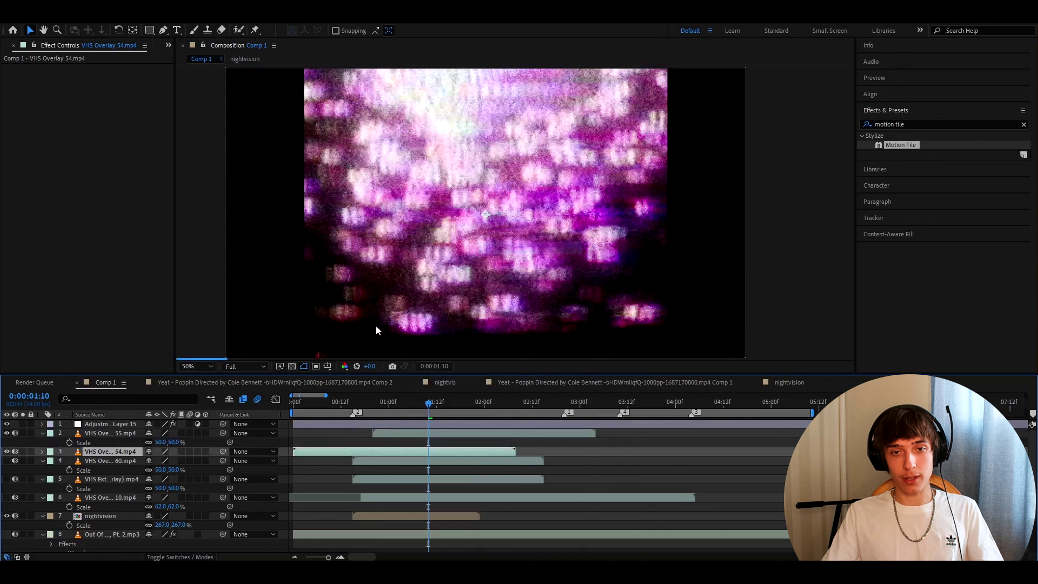
Set the VHS Overlay 54 layer's scale to 50% and shift the clip to start at about 0:00:00:17
key("s")
left_click(163, 459)
type("50")
key("Return")
left_click_drag(422, 452, 466, 451)
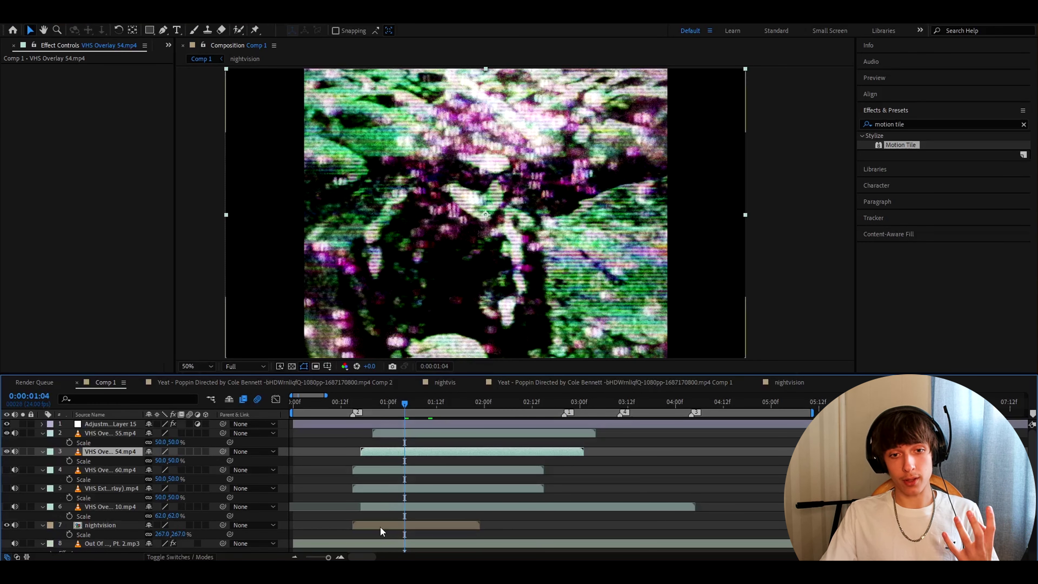
Try to save all effects of the adjustment layer inside nightvision as the animation preset "VHS Night vision" in the User Presets folder
double_click(386, 523)
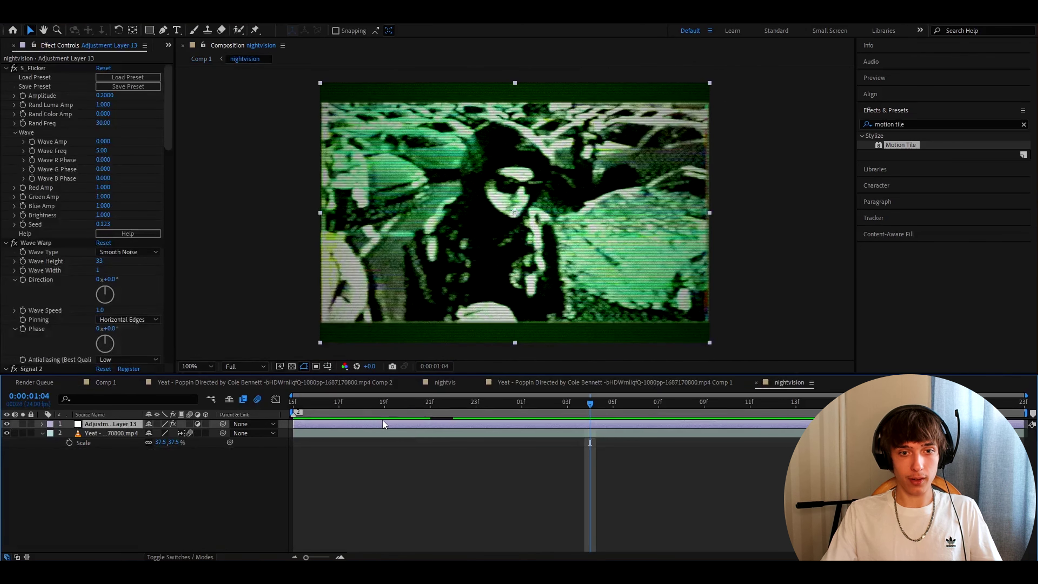
left_click(33, 69)
key("ctrl+a")
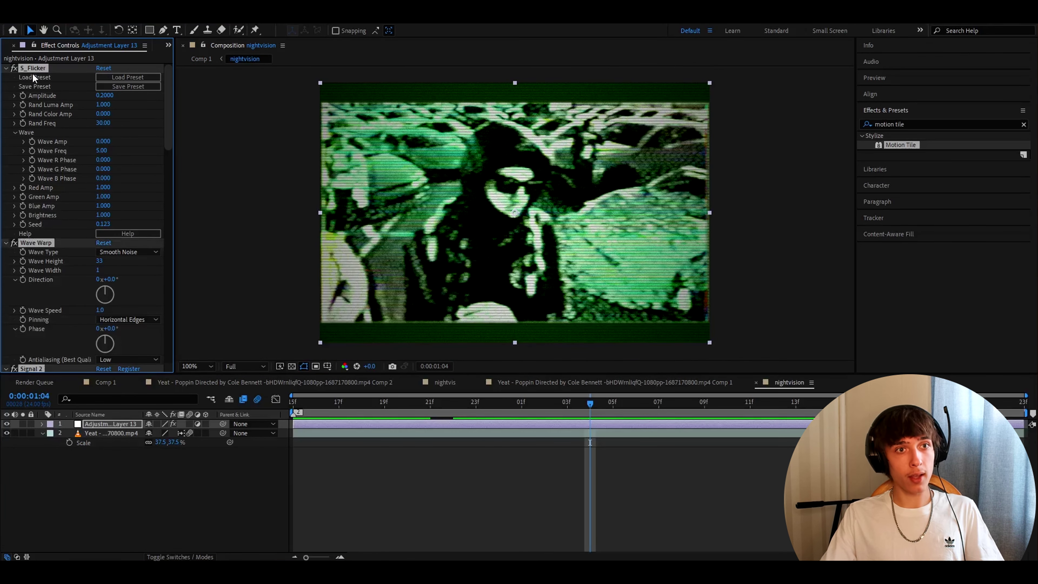
left_click(153, 19)
left_click(154, 32)
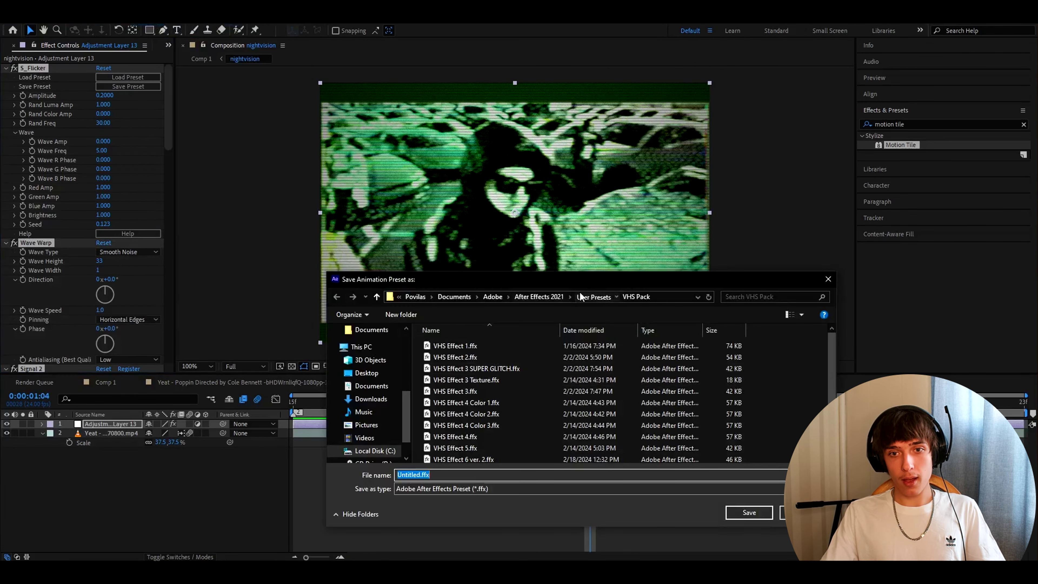
type("VHS")
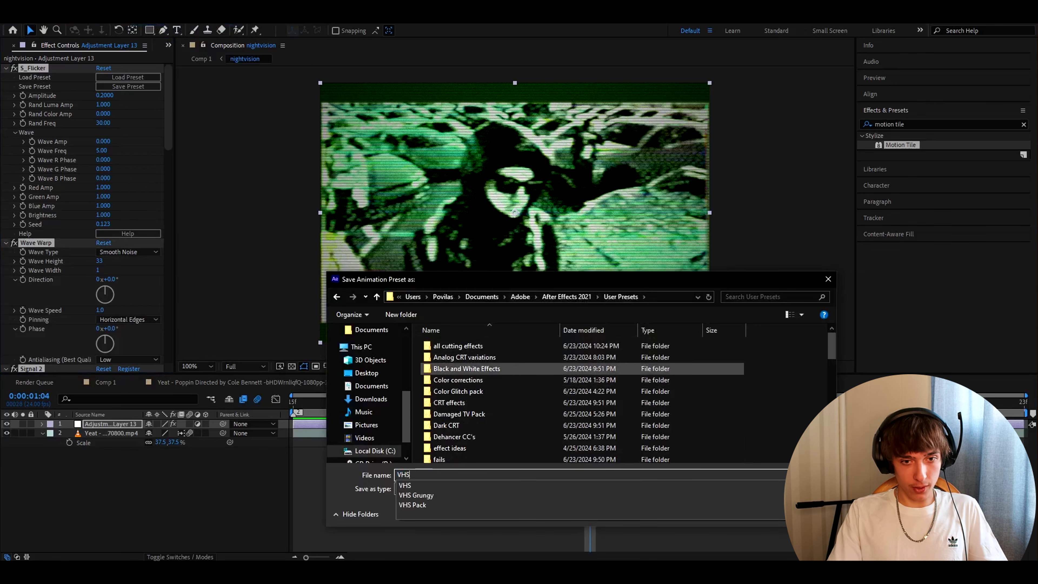
type(" Night vision")
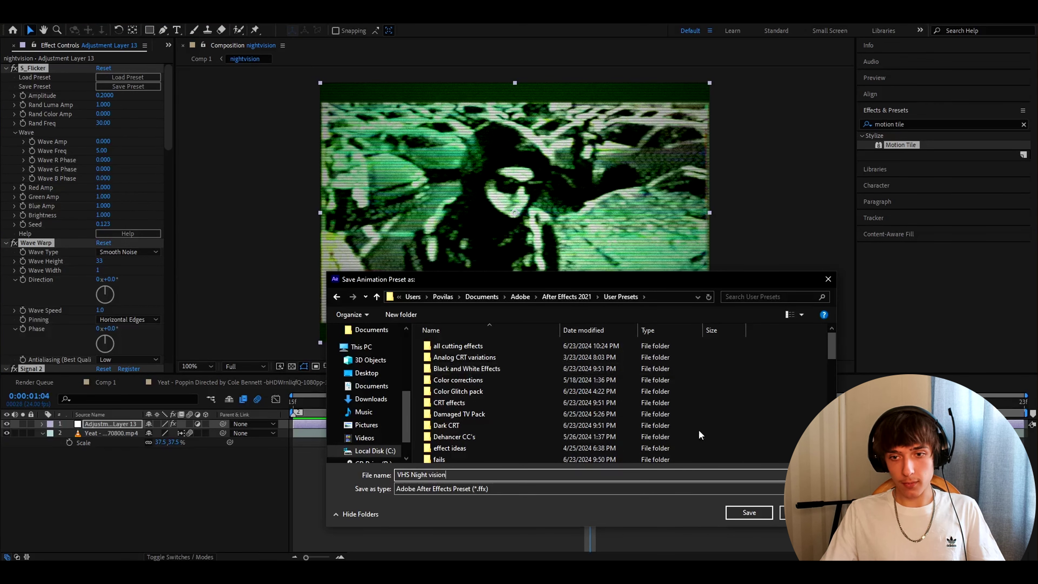
left_click(828, 279)
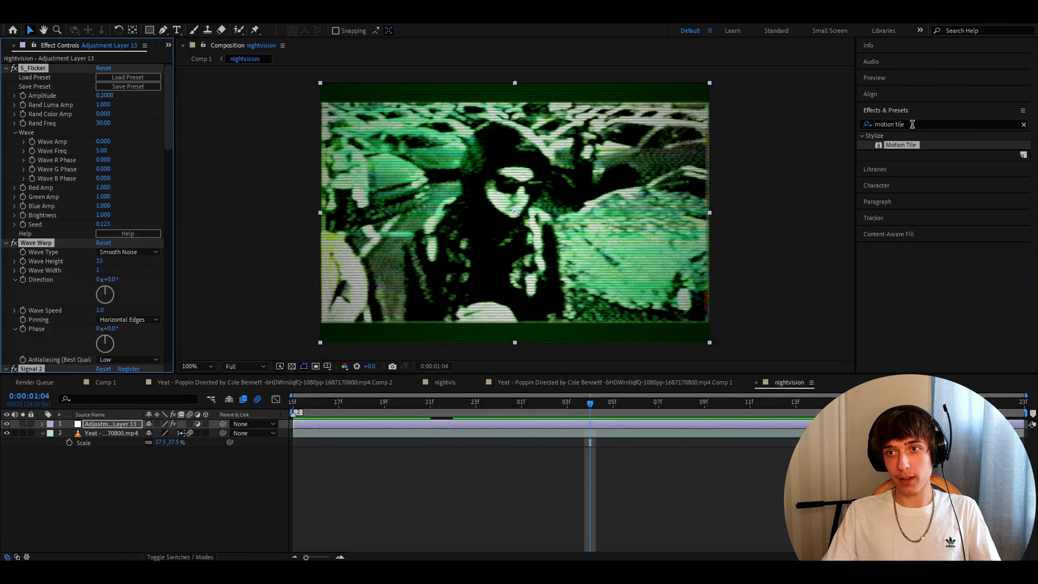
Search the effects and presets for "vhs night" and select the VHS Nightvision preset
left_click_drag(913, 122, 852, 127)
type("vhs night")
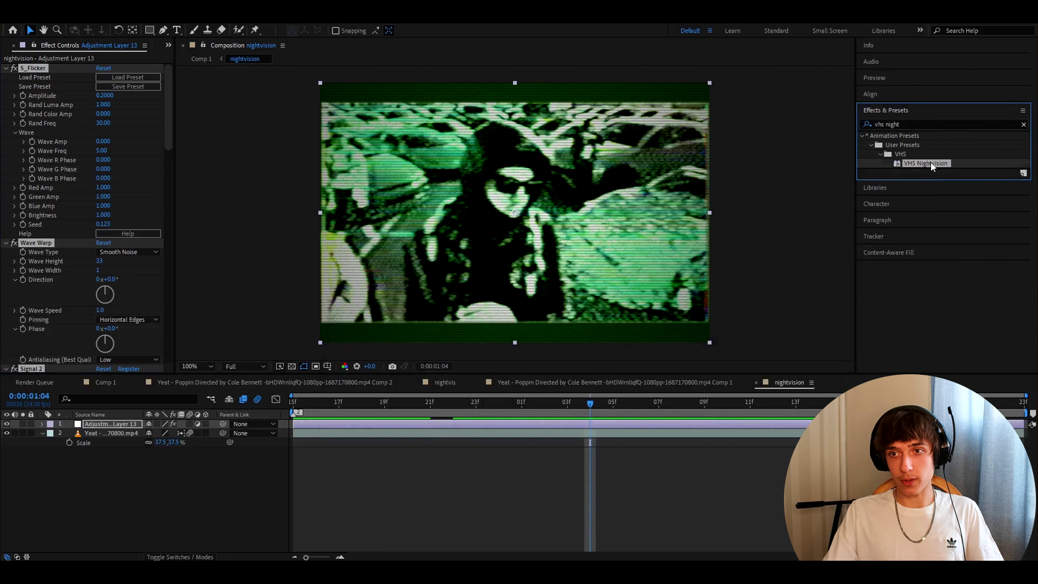
left_click(930, 164)
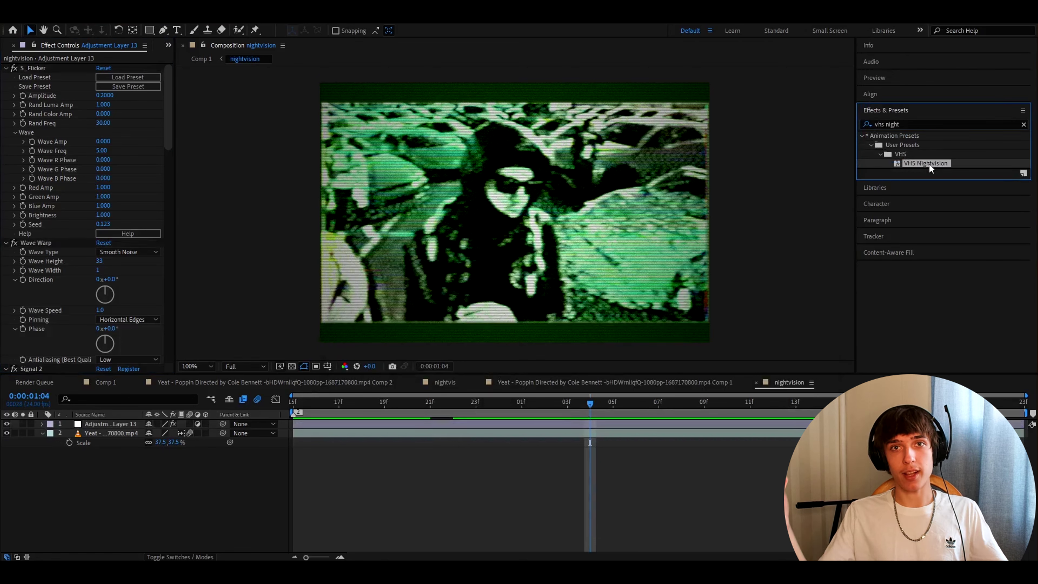